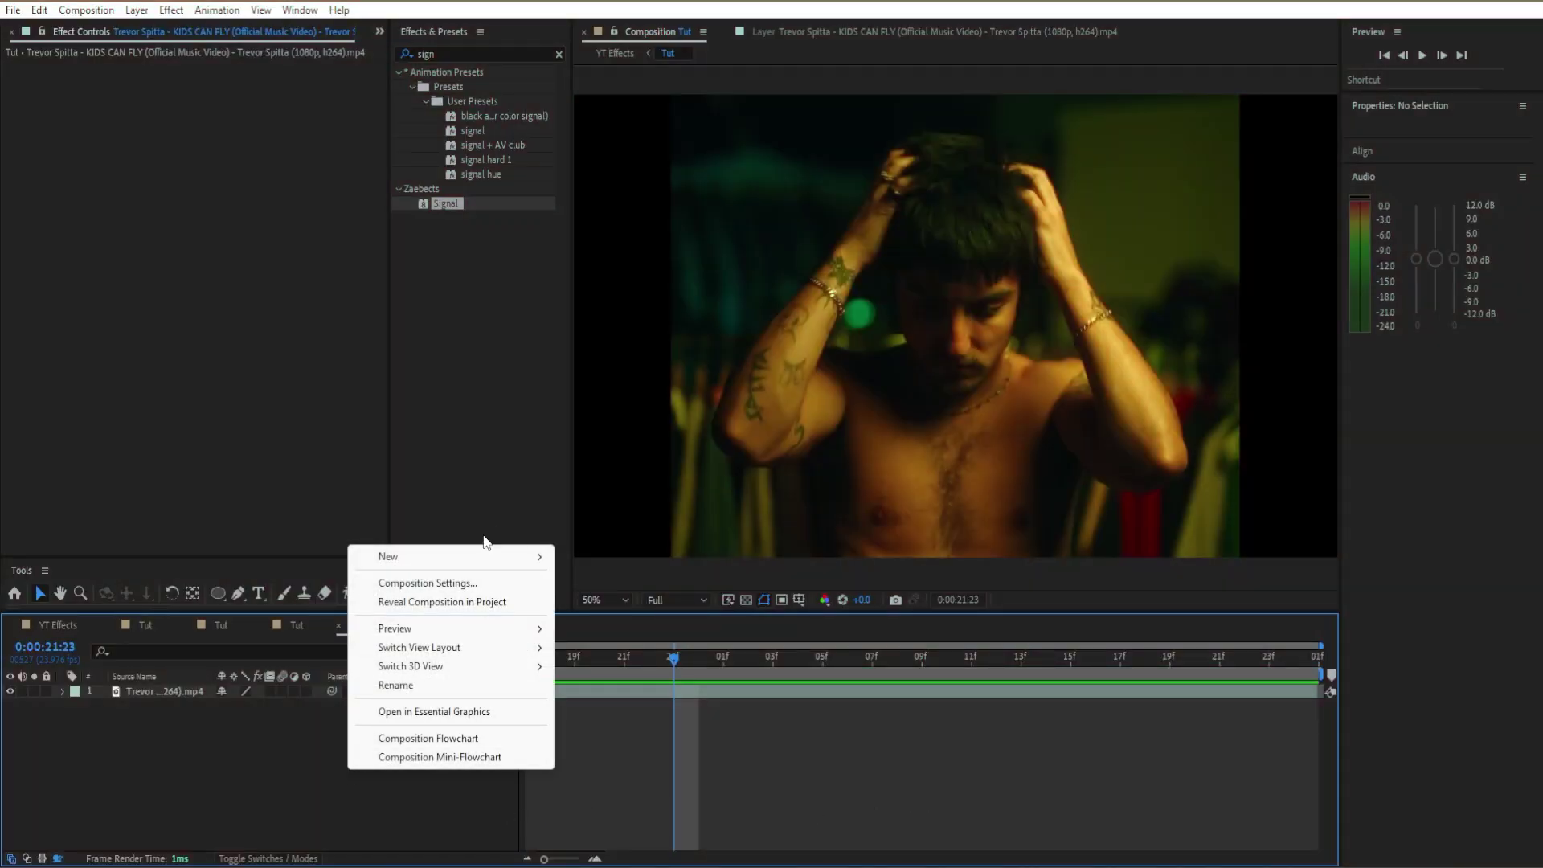
# Create a new adjustment layer and apply Motion Tile to it from an effects search for 'tile'.
pyautogui.moveTo(470, 556)
pyautogui.click(617, 696)
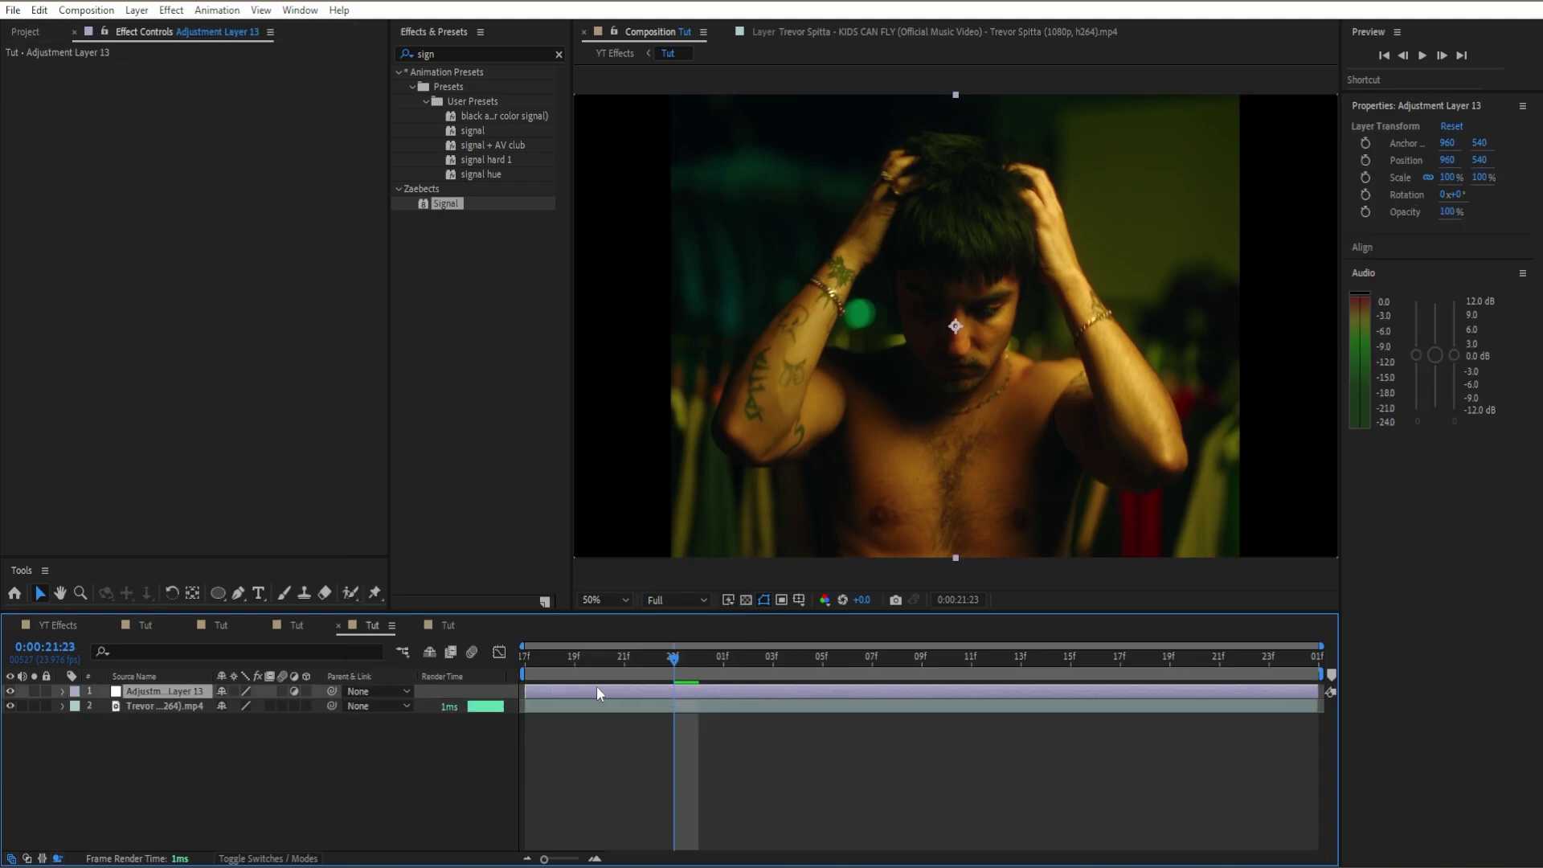
pyautogui.click(478, 54)
pyautogui.write('tile')
pyautogui.moveTo(456, 436); pyautogui.dragTo(281, 402)
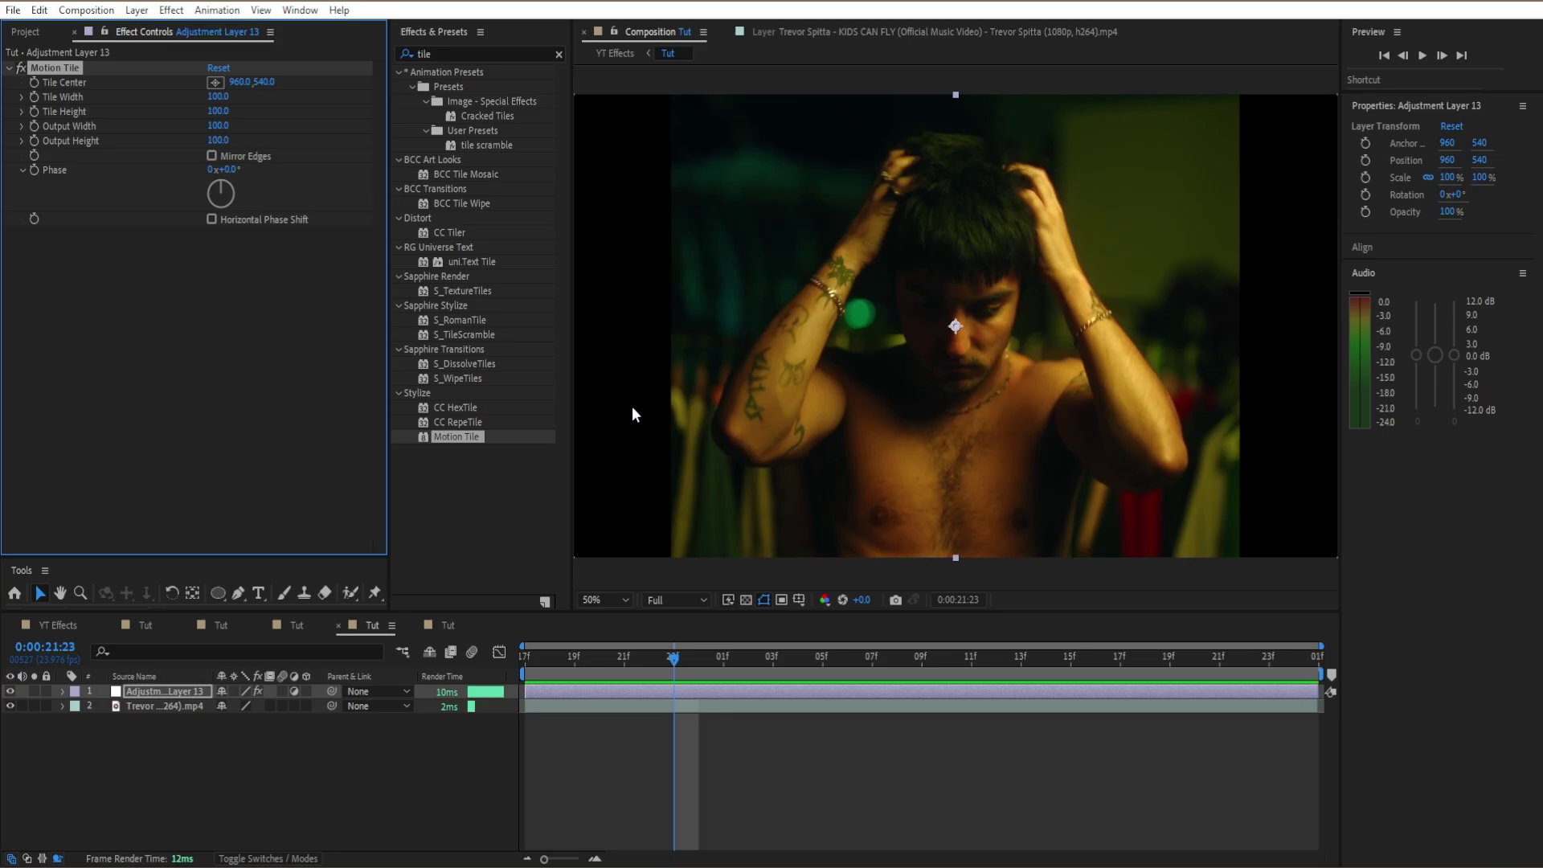
# Toggle Motion Tile off and on to compare, then set its Output Width to 70.
pyautogui.click(21, 67)
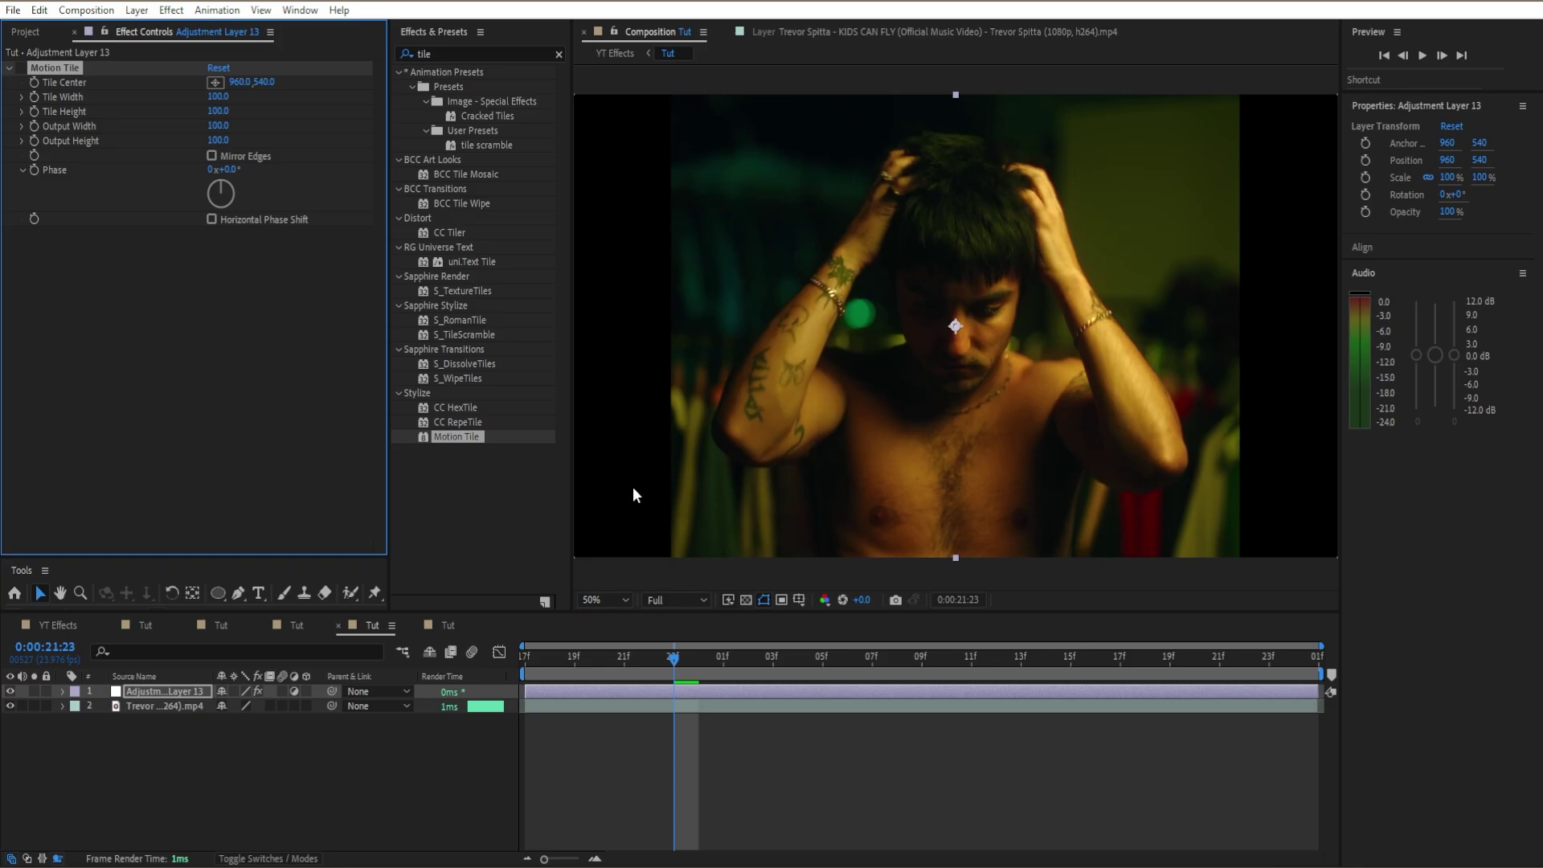
pyautogui.click(21, 68)
pyautogui.click(220, 127)
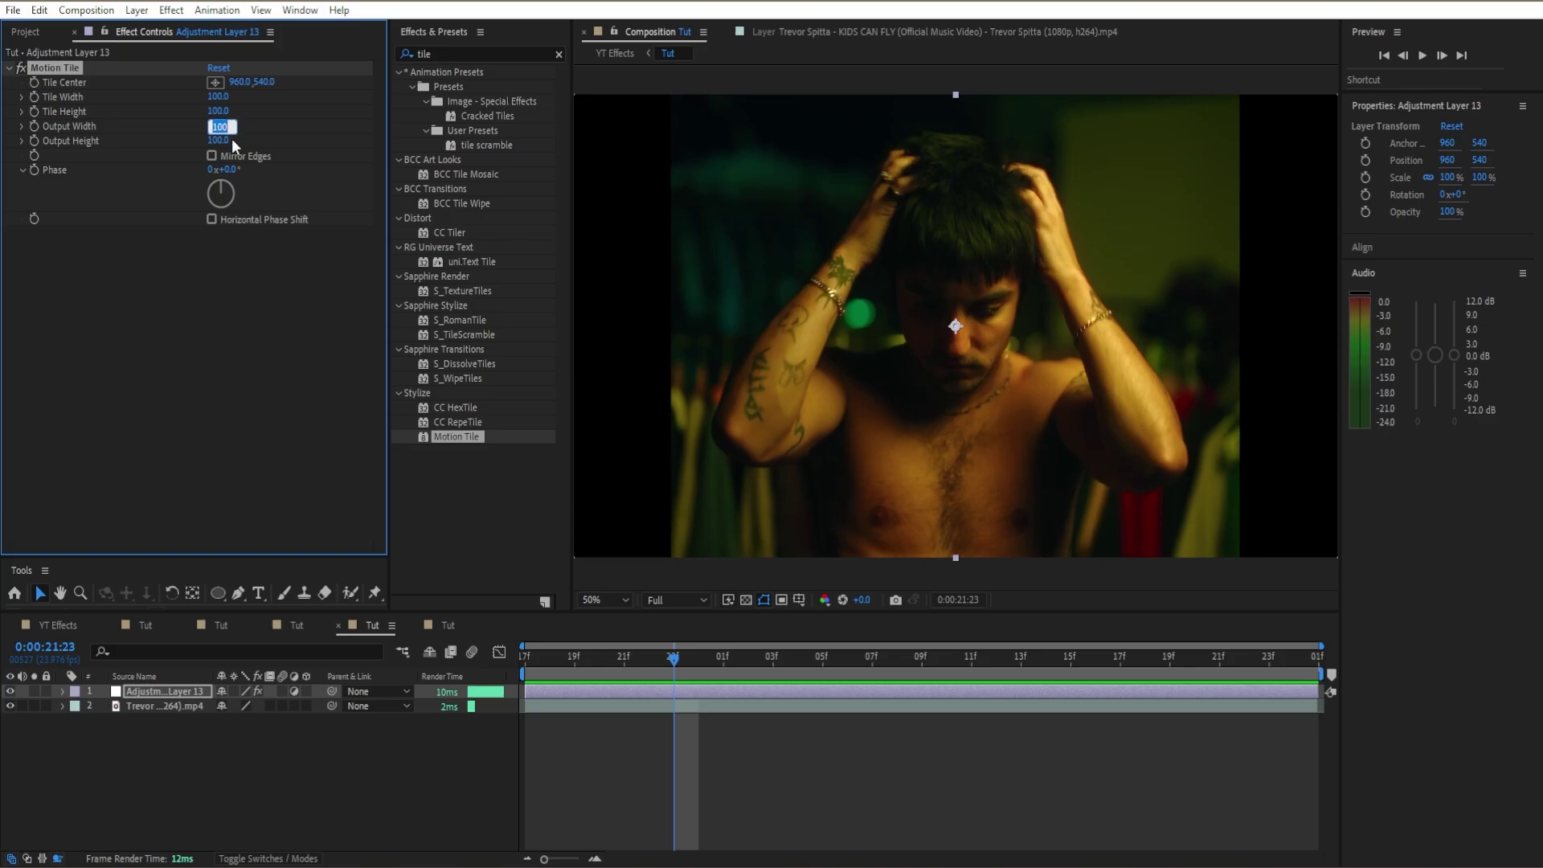
pyautogui.press('Return')
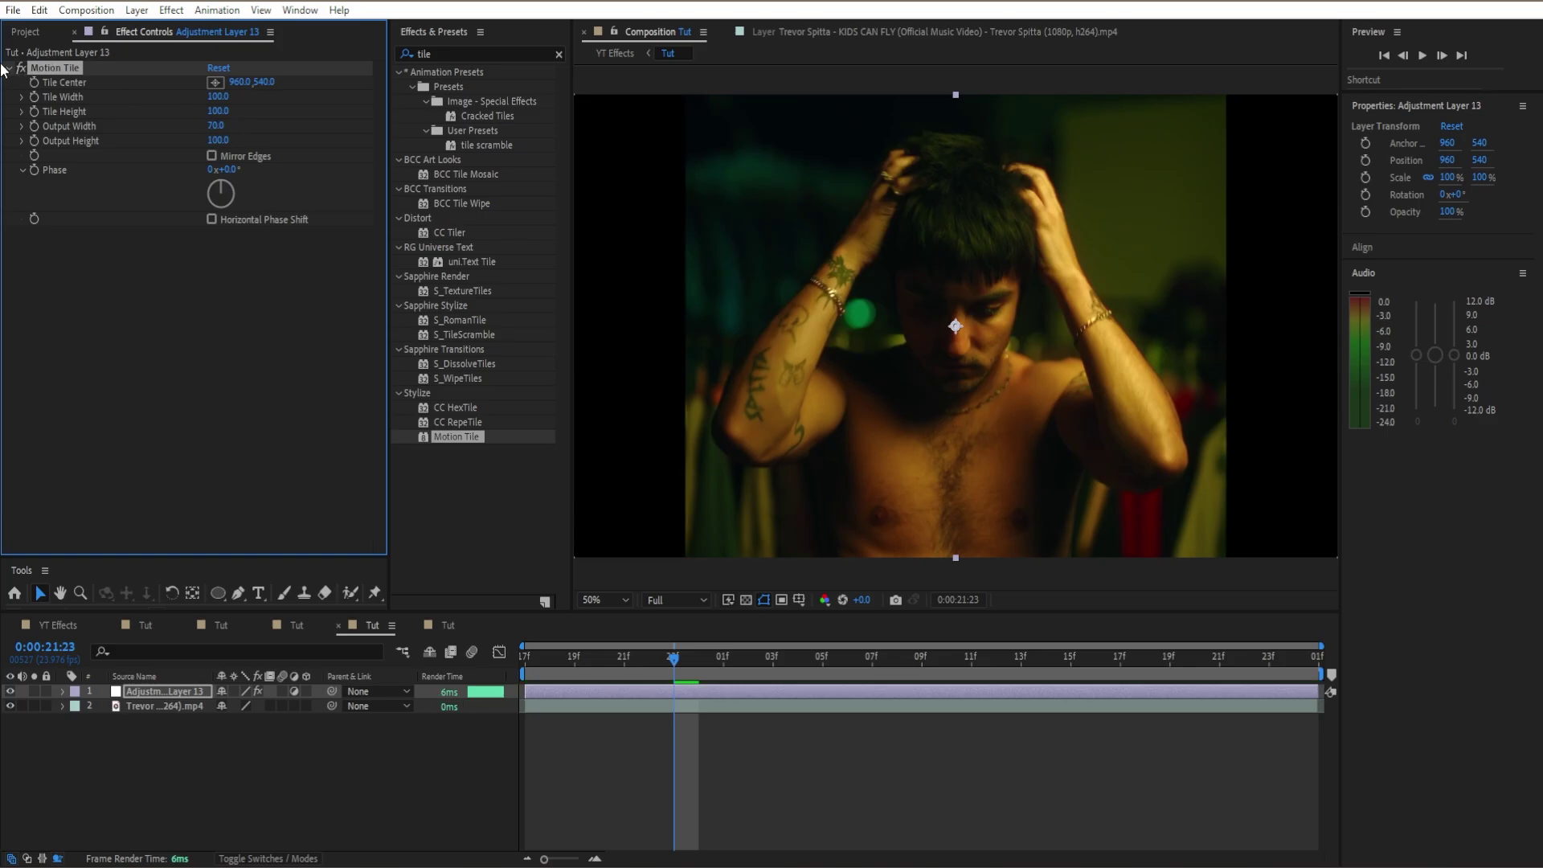
# Collapse Motion Tile and apply 4-Color Gradient to the adjustment layer via a search for '4'.
pyautogui.click(8, 68)
pyautogui.click(558, 54)
pyautogui.click(406, 54)
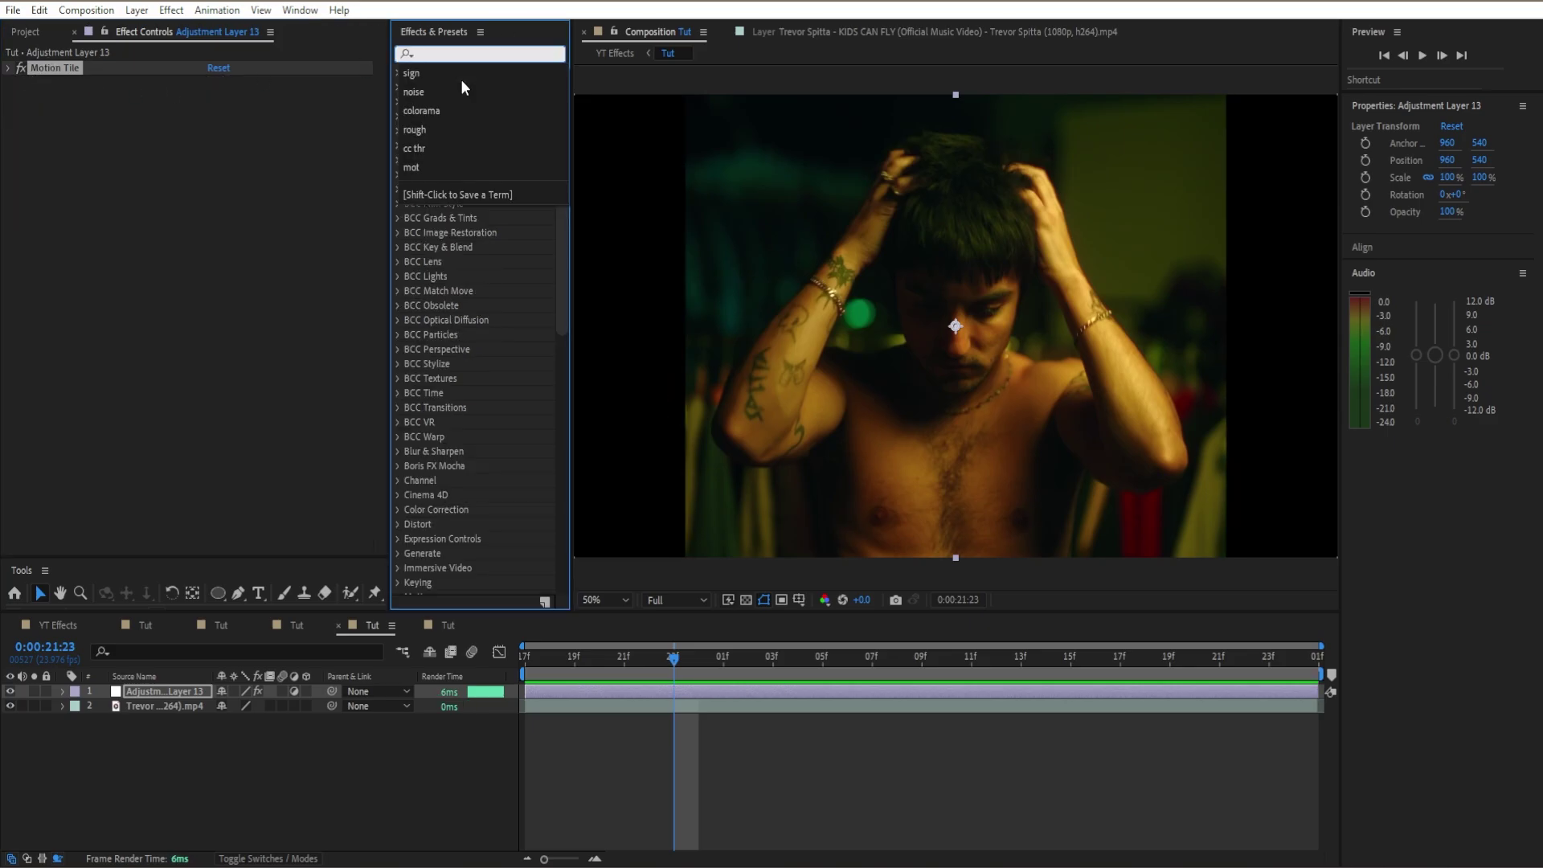
pyautogui.write('4')
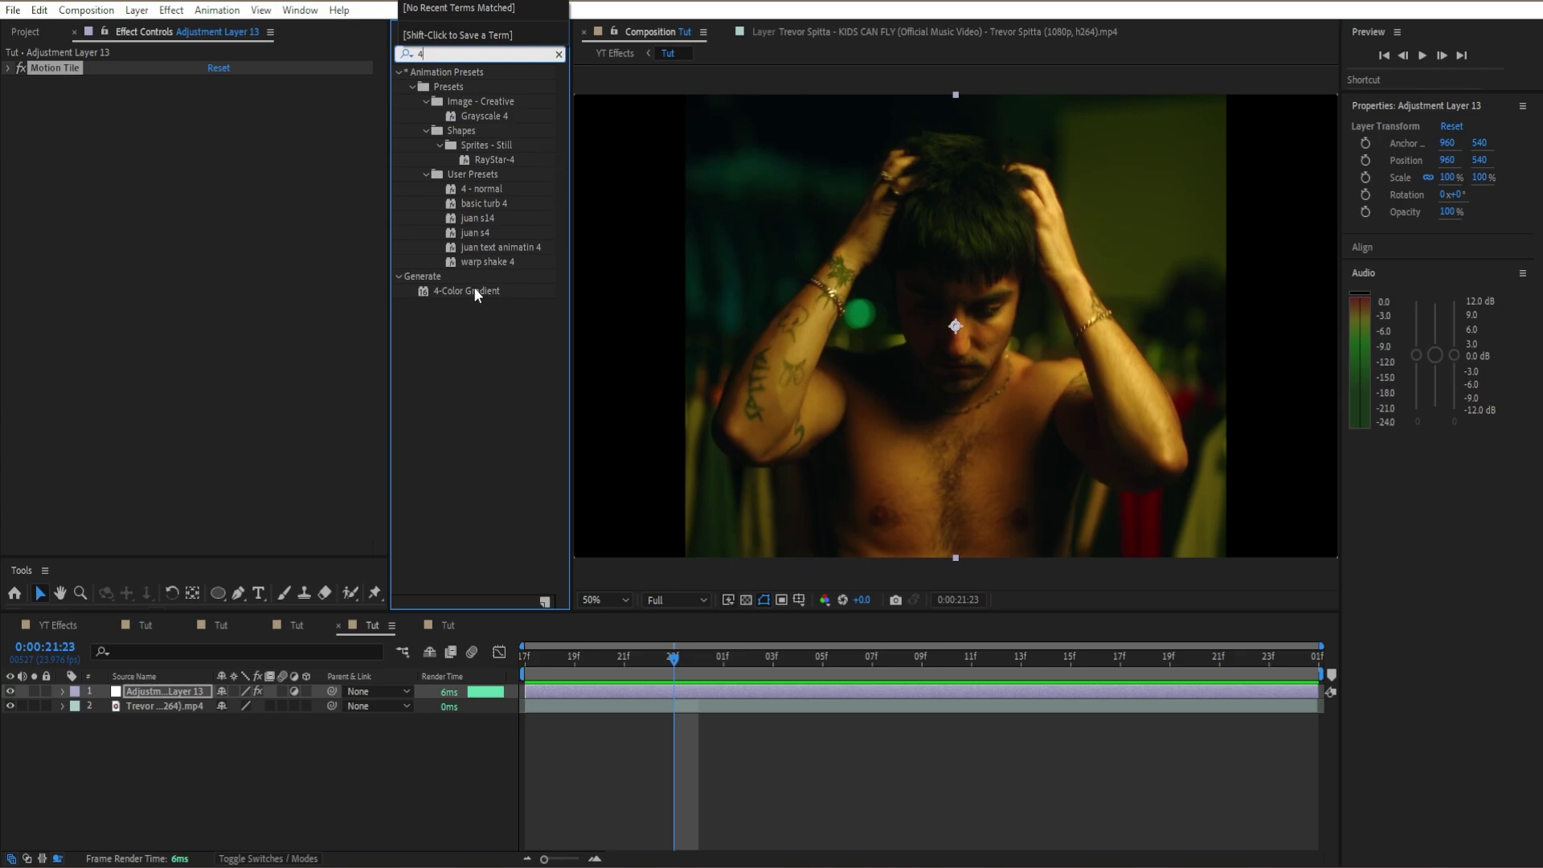
pyautogui.moveTo(475, 292); pyautogui.dragTo(231, 326)
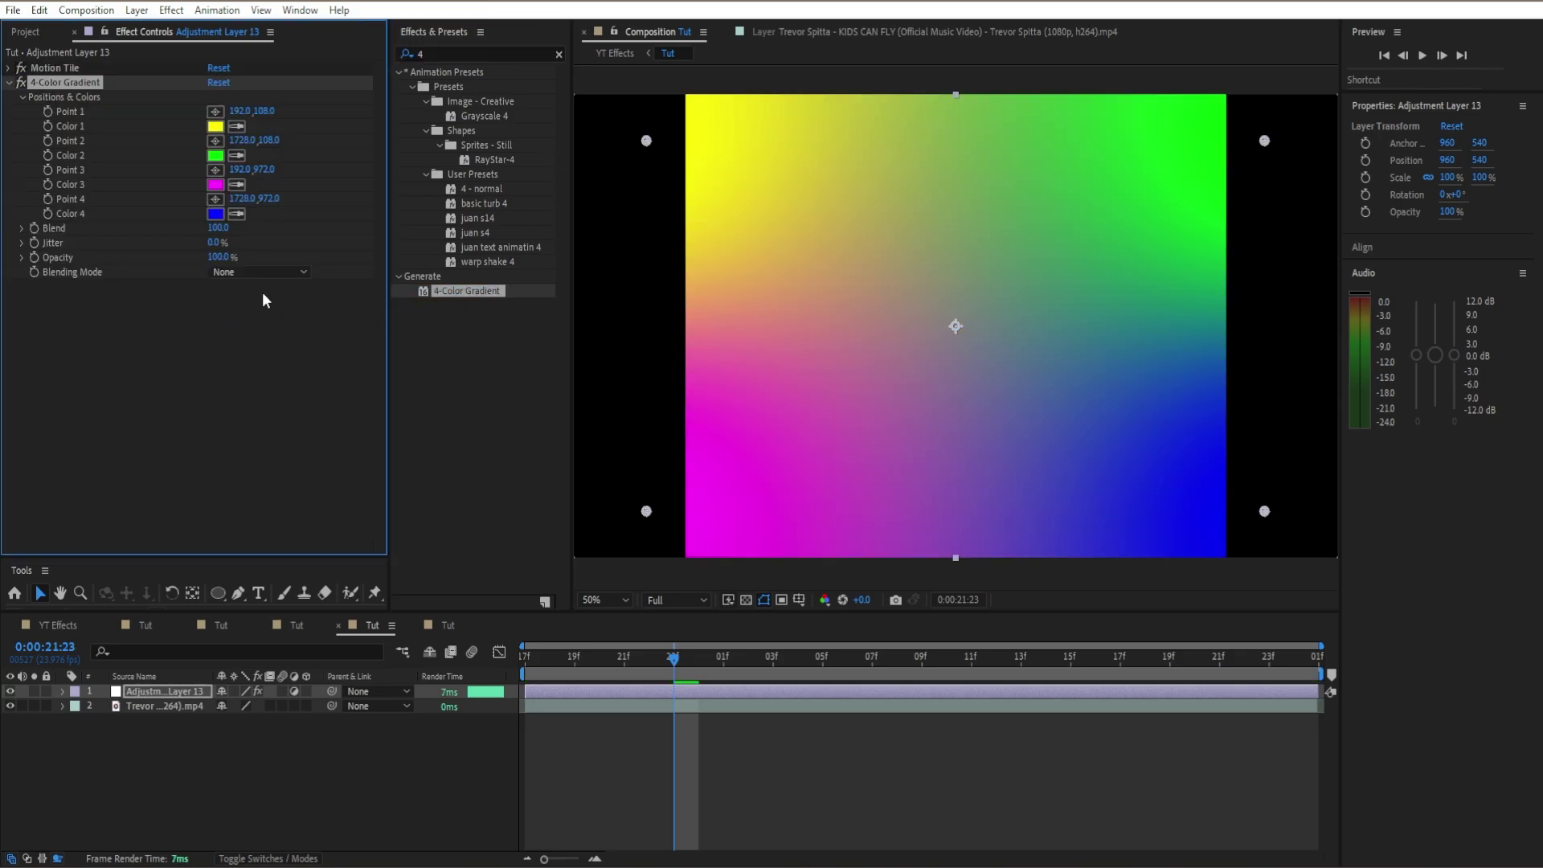
# Set the gradient's Color 1 and Color 4 to black (000000).
pyautogui.click(215, 126)
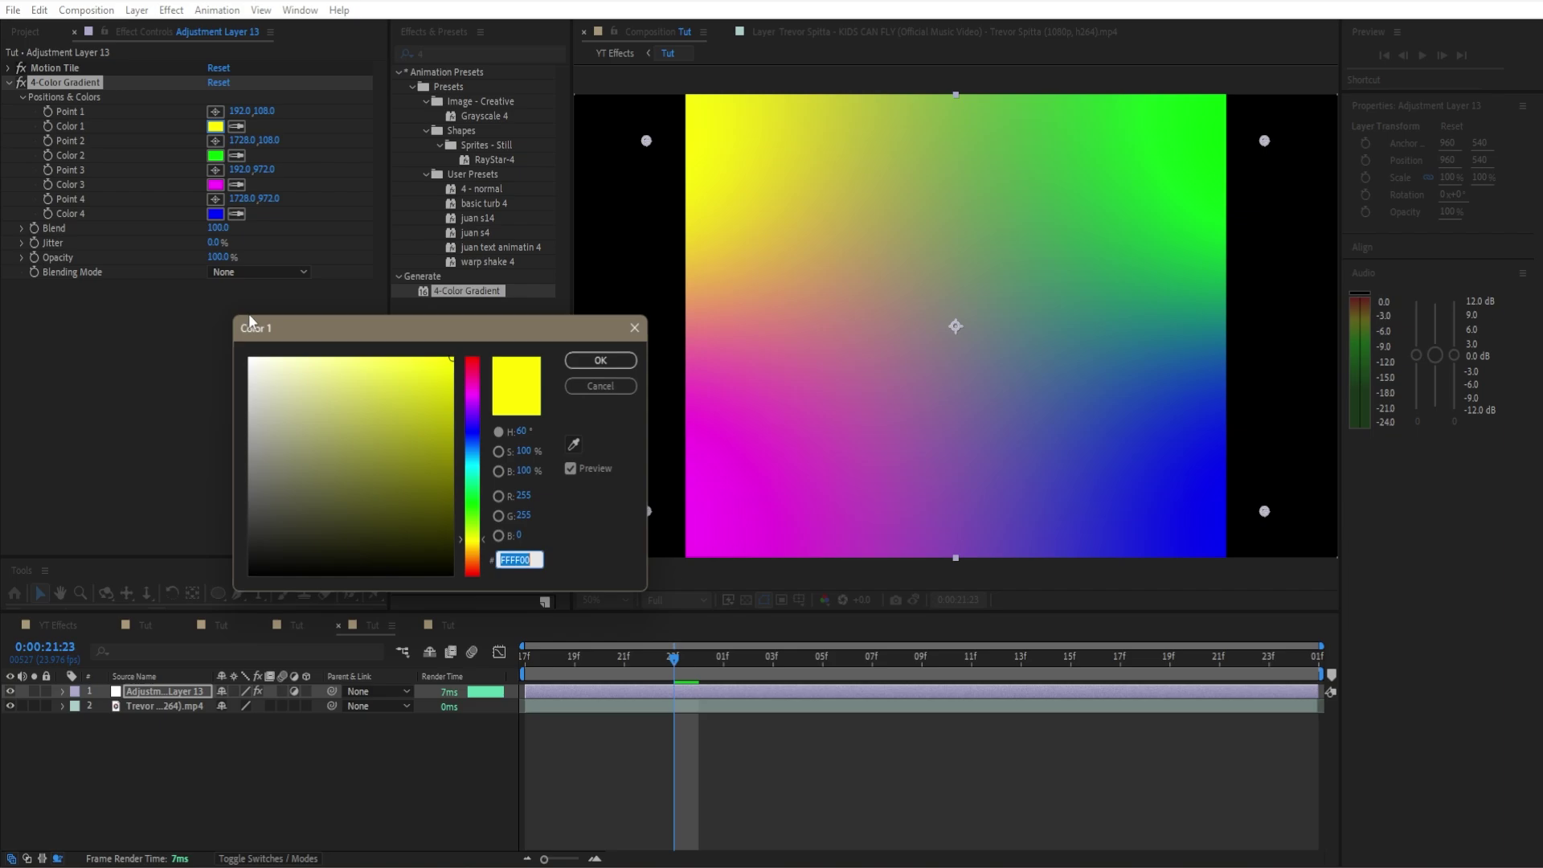
pyautogui.write('000000')
pyautogui.click(601, 360)
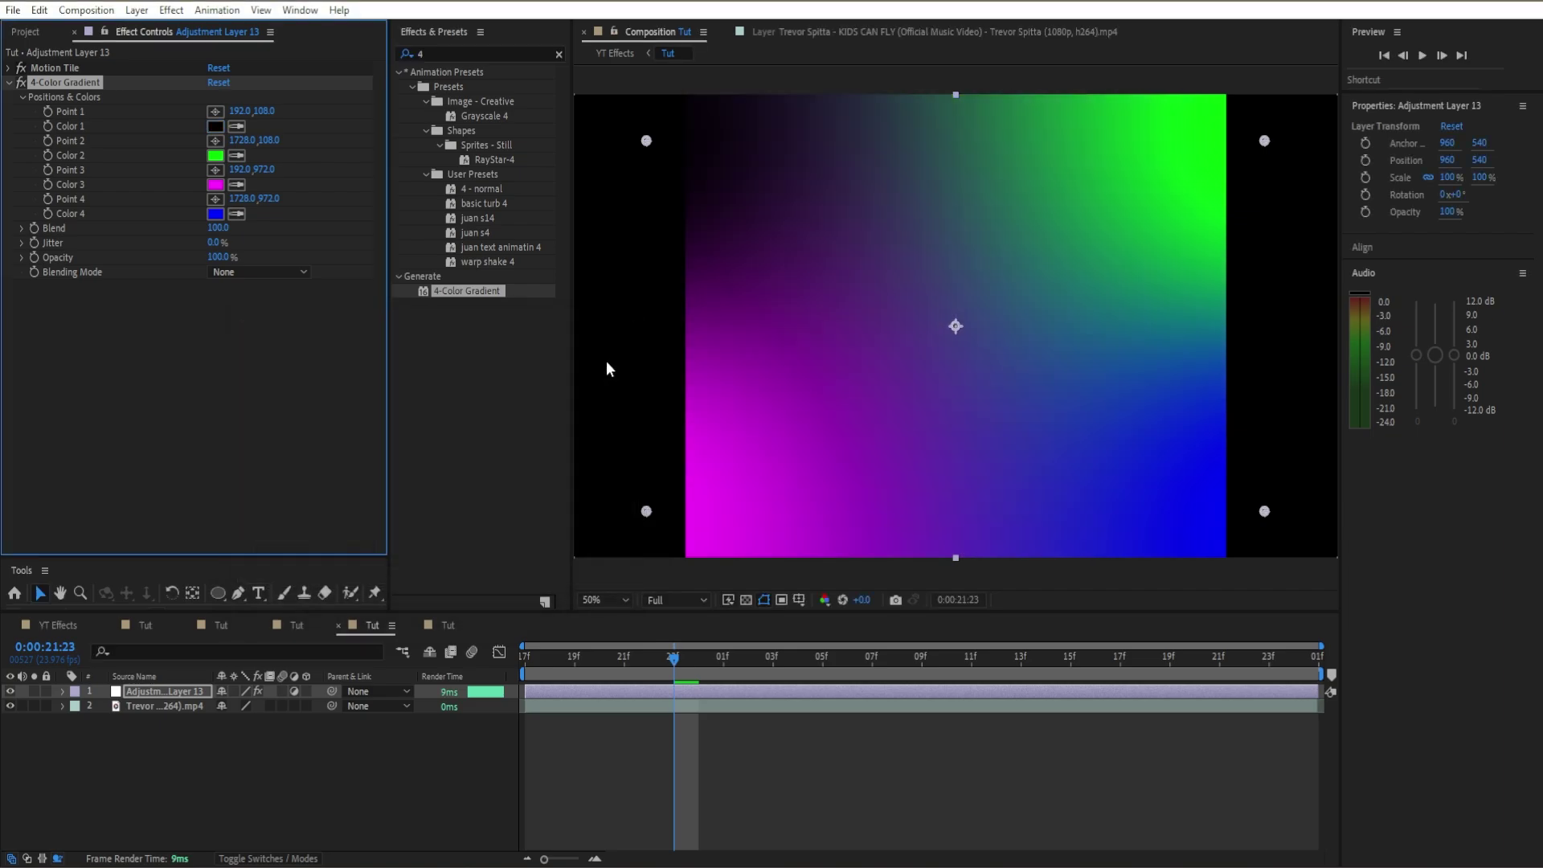
pyautogui.click(215, 214)
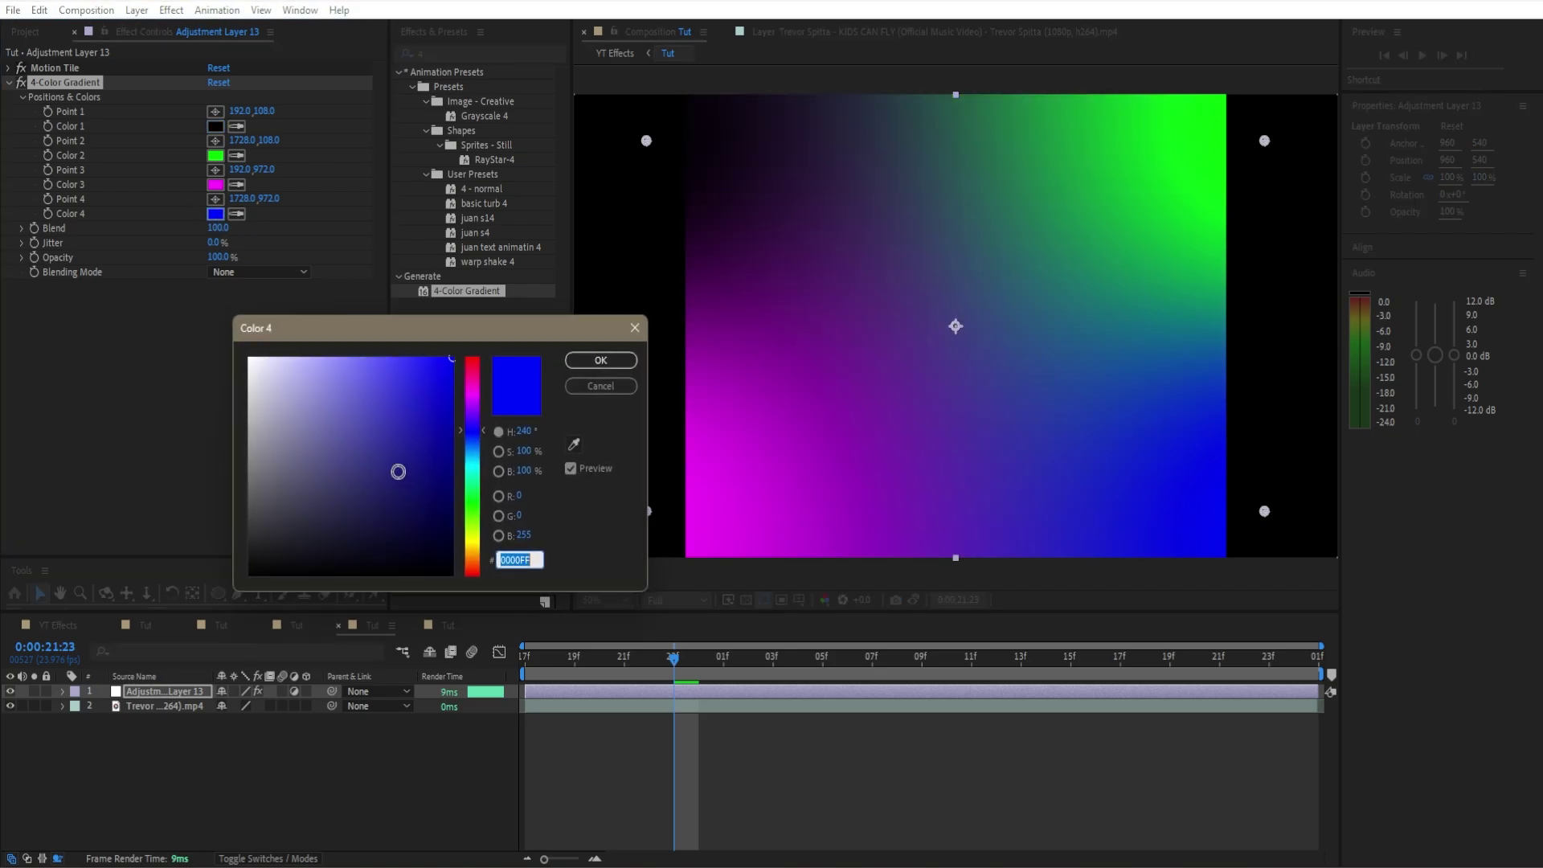
pyautogui.write('000000')
pyautogui.click(611, 362)
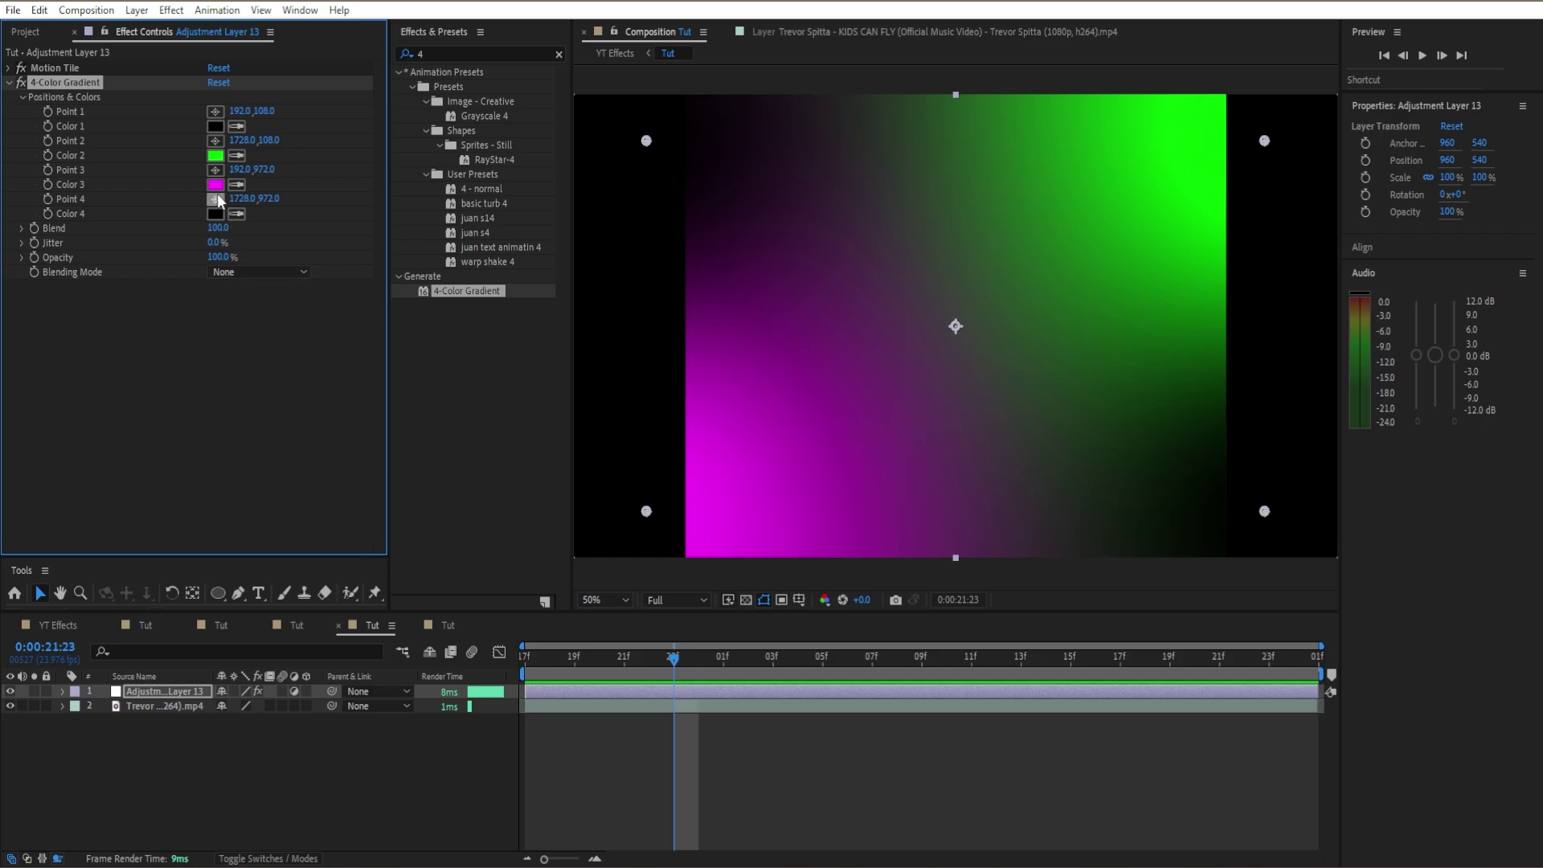
# Change gradient Color 2 to teal and Color 3 to green (00FF96).
pyautogui.click(216, 155)
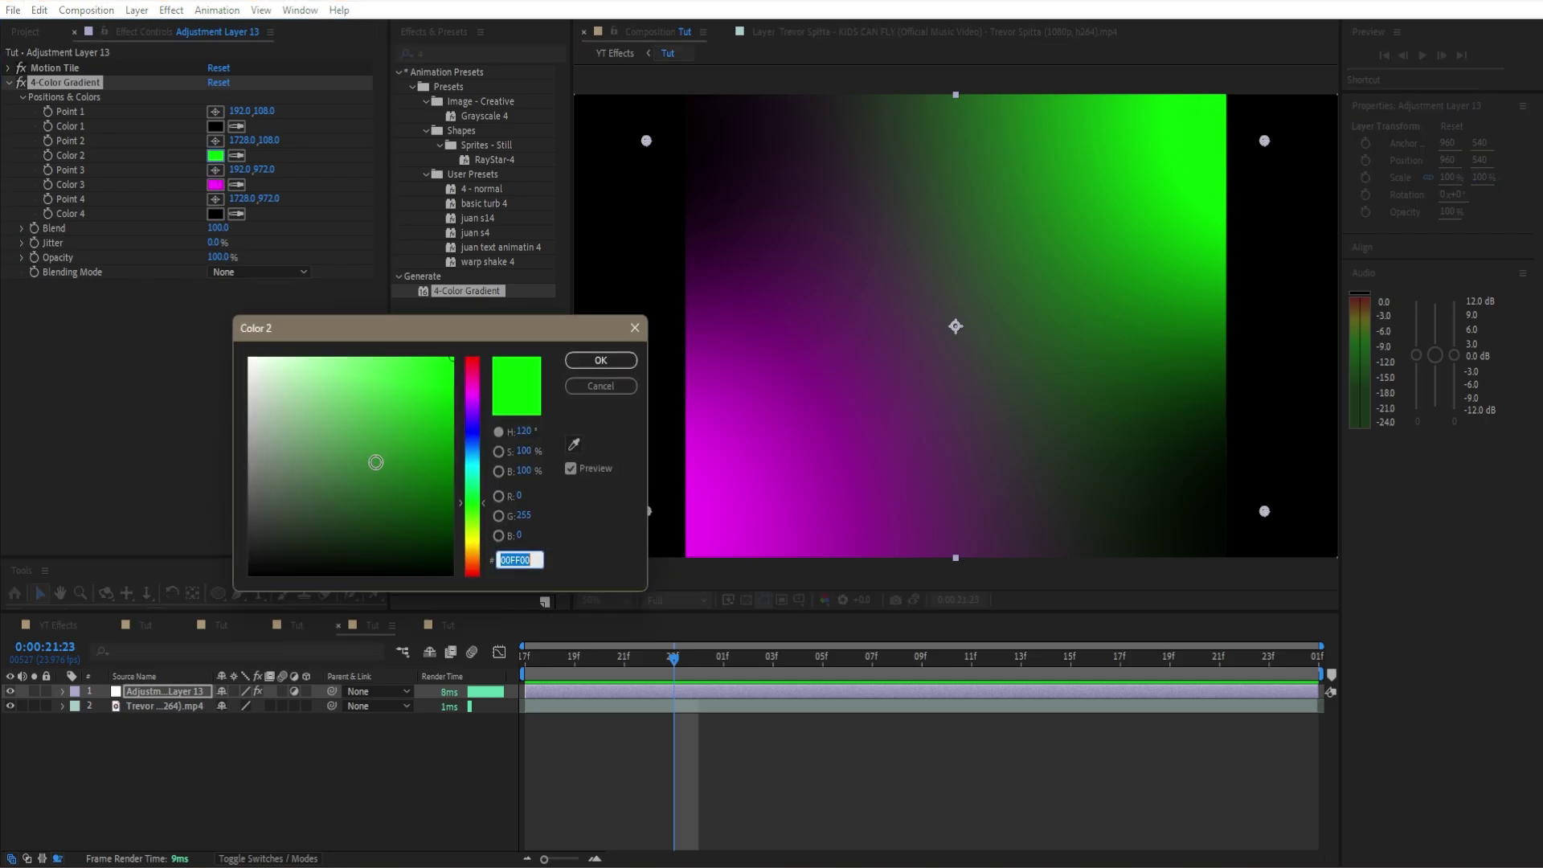
pyautogui.click(471, 472)
pyautogui.click(600, 360)
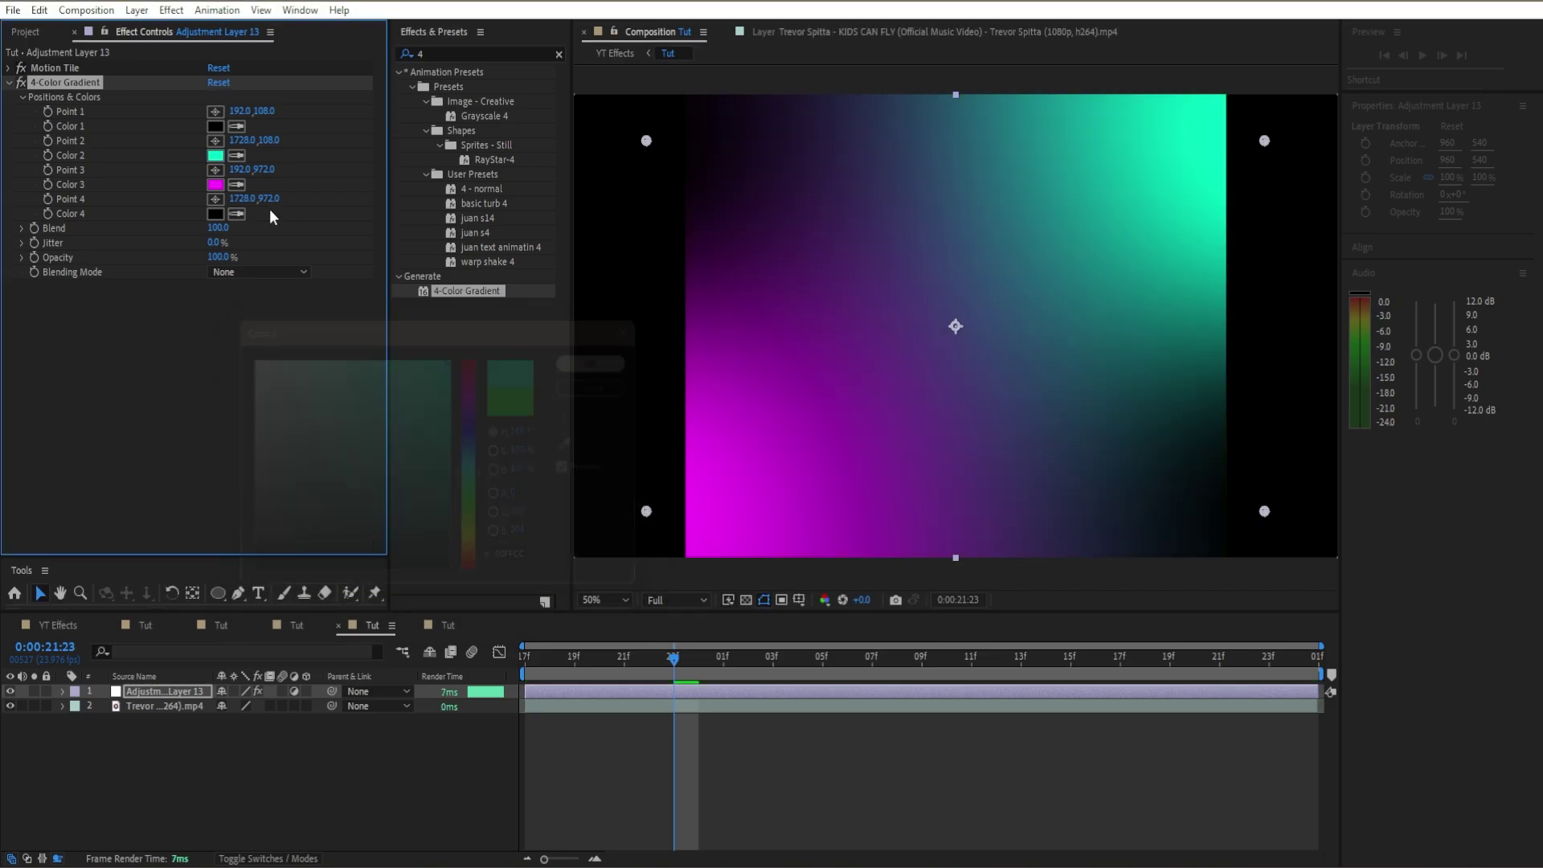
pyautogui.click(216, 184)
pyautogui.click(474, 487)
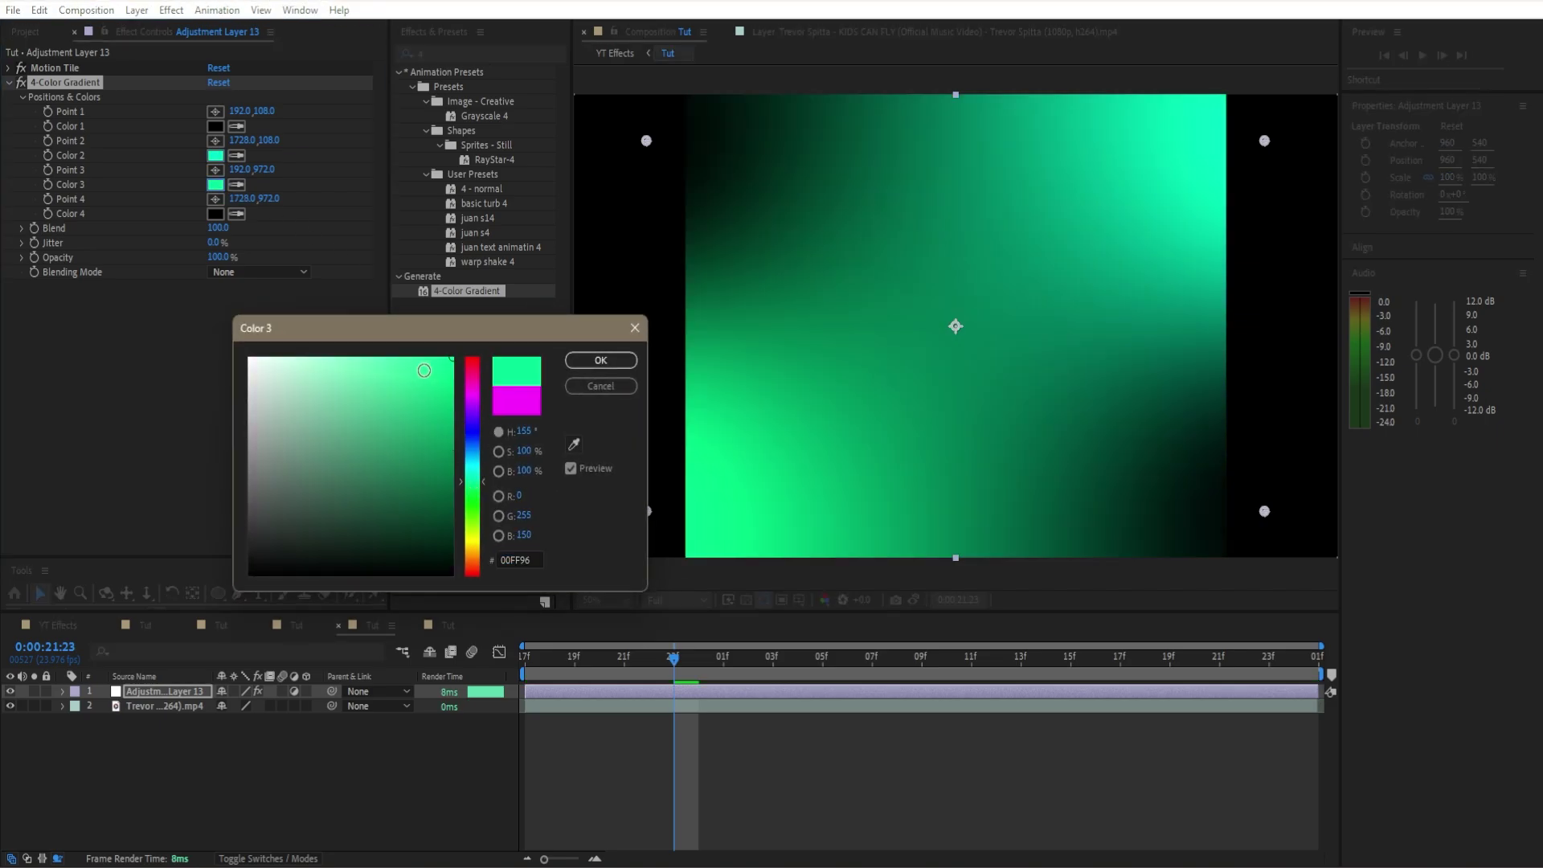
pyautogui.click(600, 360)
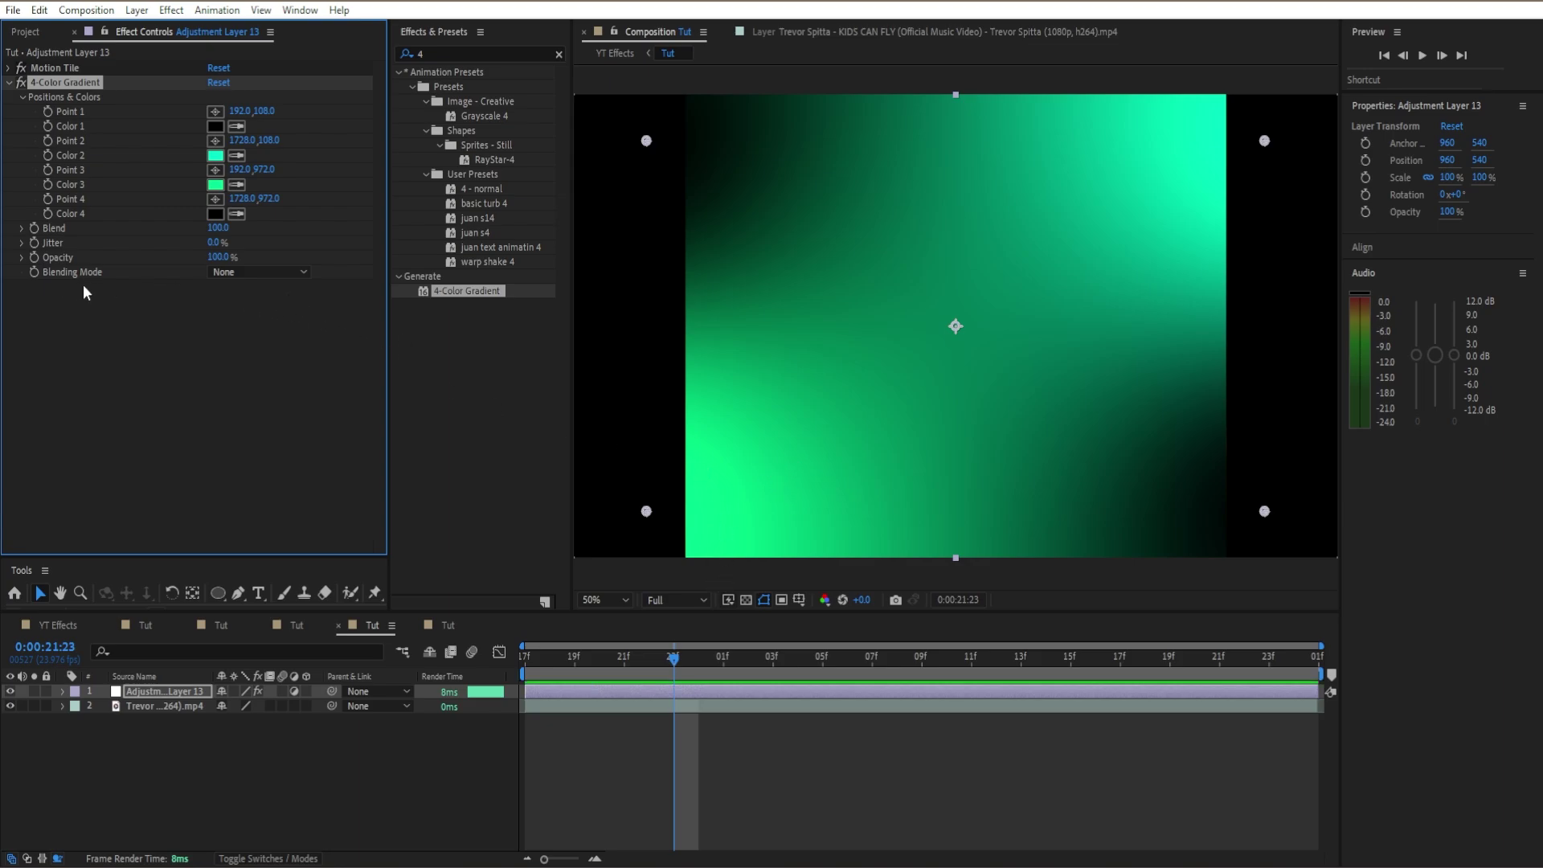
# Set the 4-Color Gradient blending mode to Screen and collapse the effect.
pyautogui.click(300, 273)
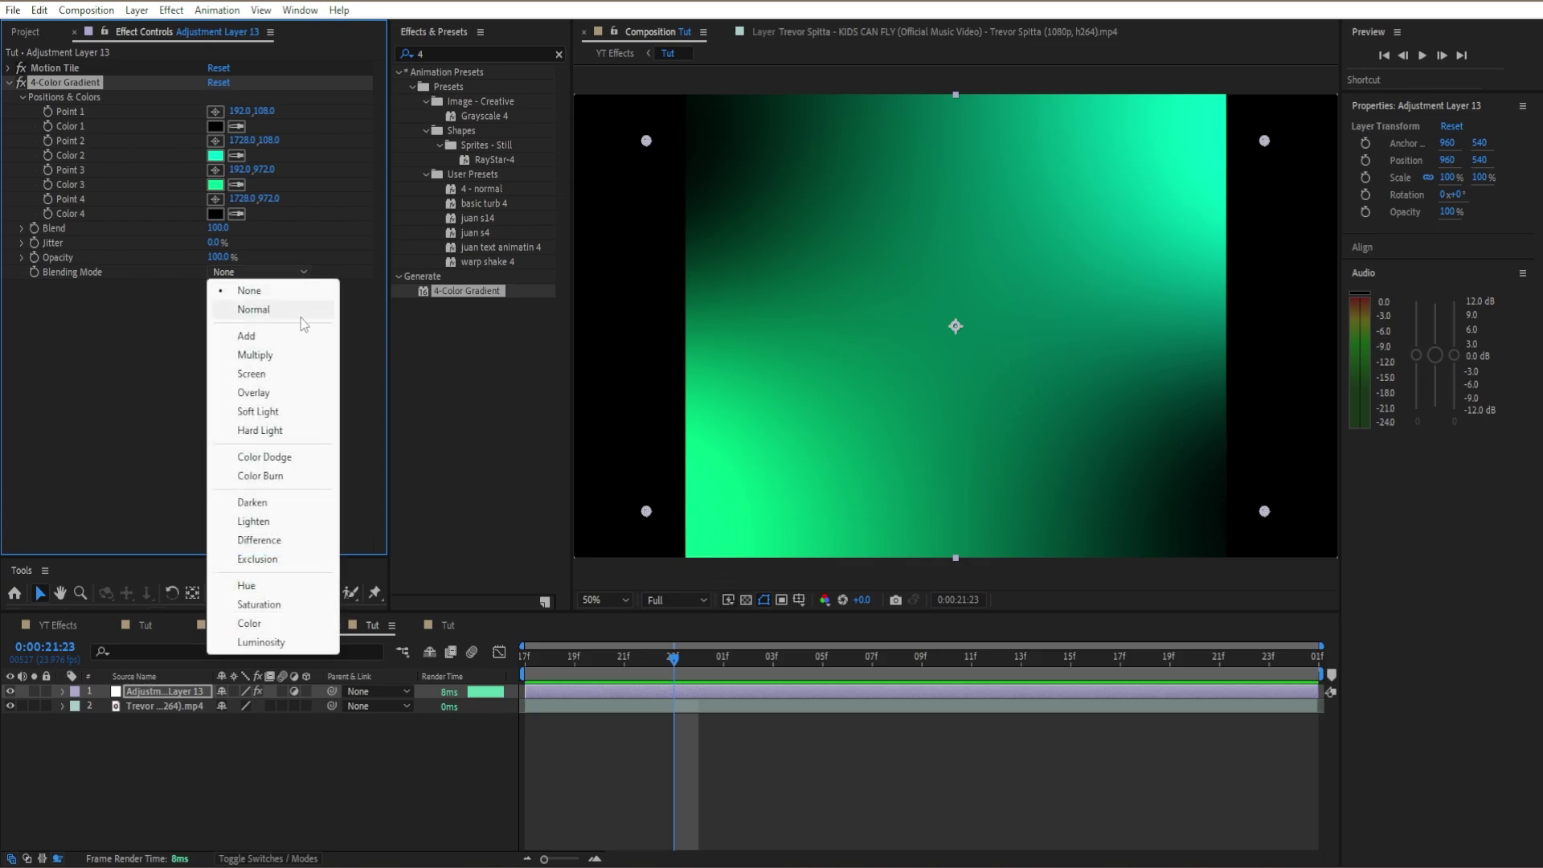
pyautogui.click(254, 377)
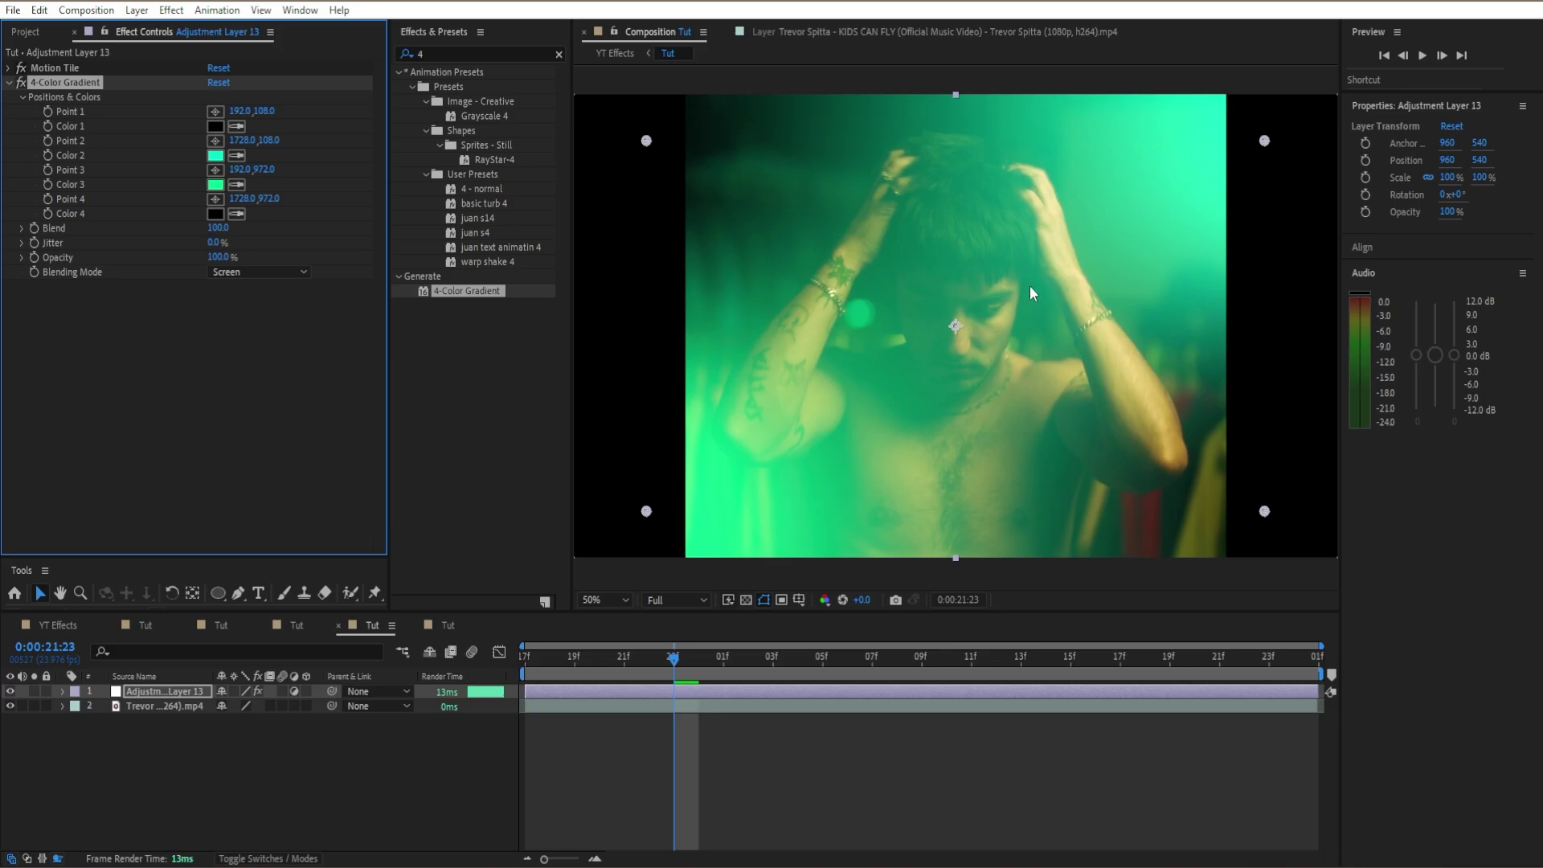
pyautogui.click(8, 84)
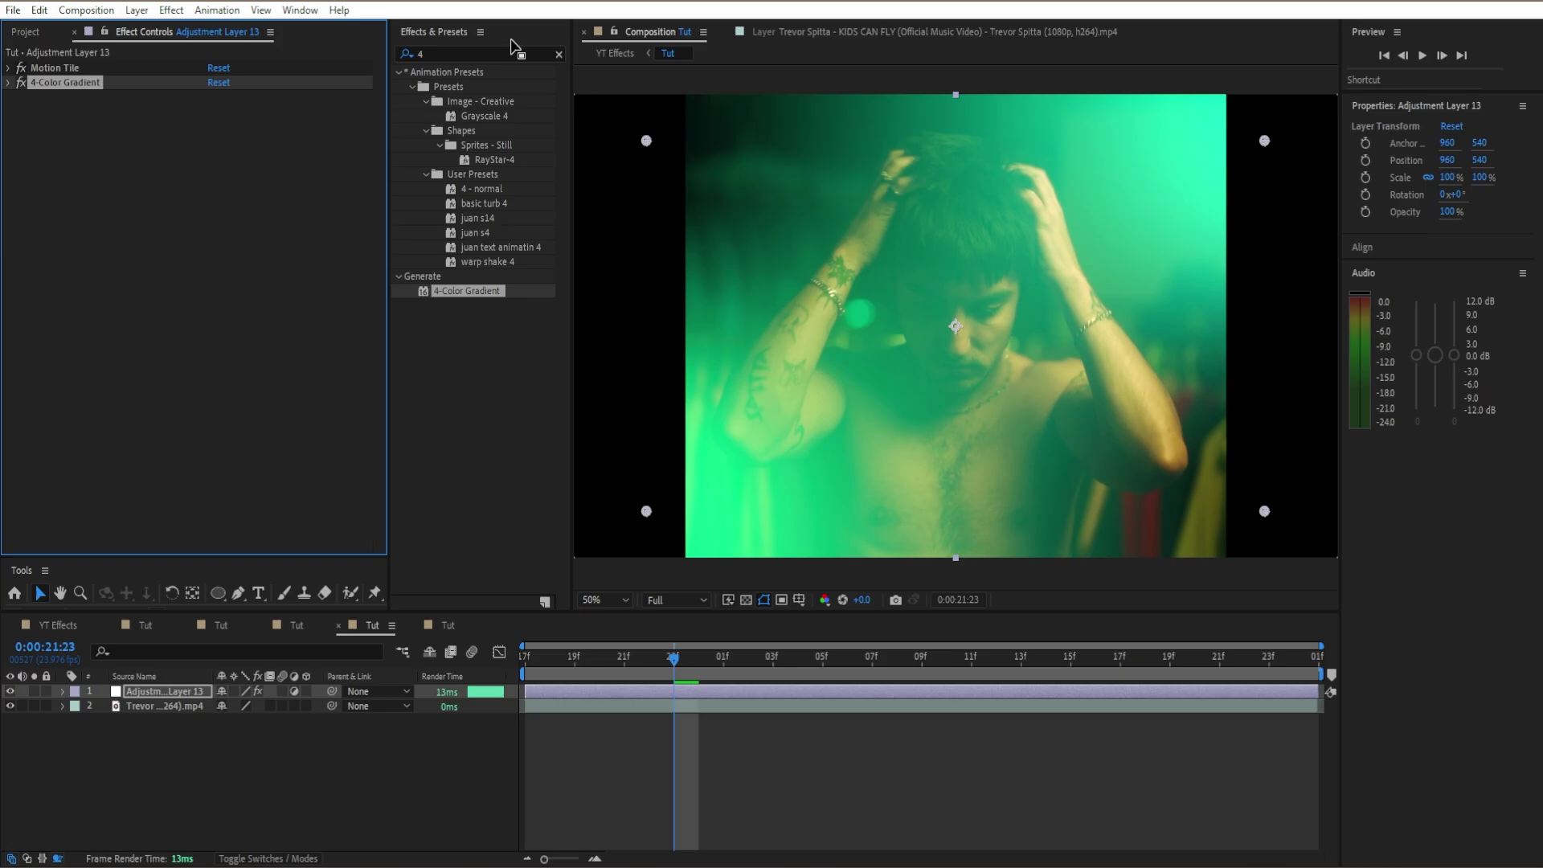
# Apply the Signal effect to the adjustment layer using a search for 'sign'.
pyautogui.click(558, 54)
pyautogui.write('sign')
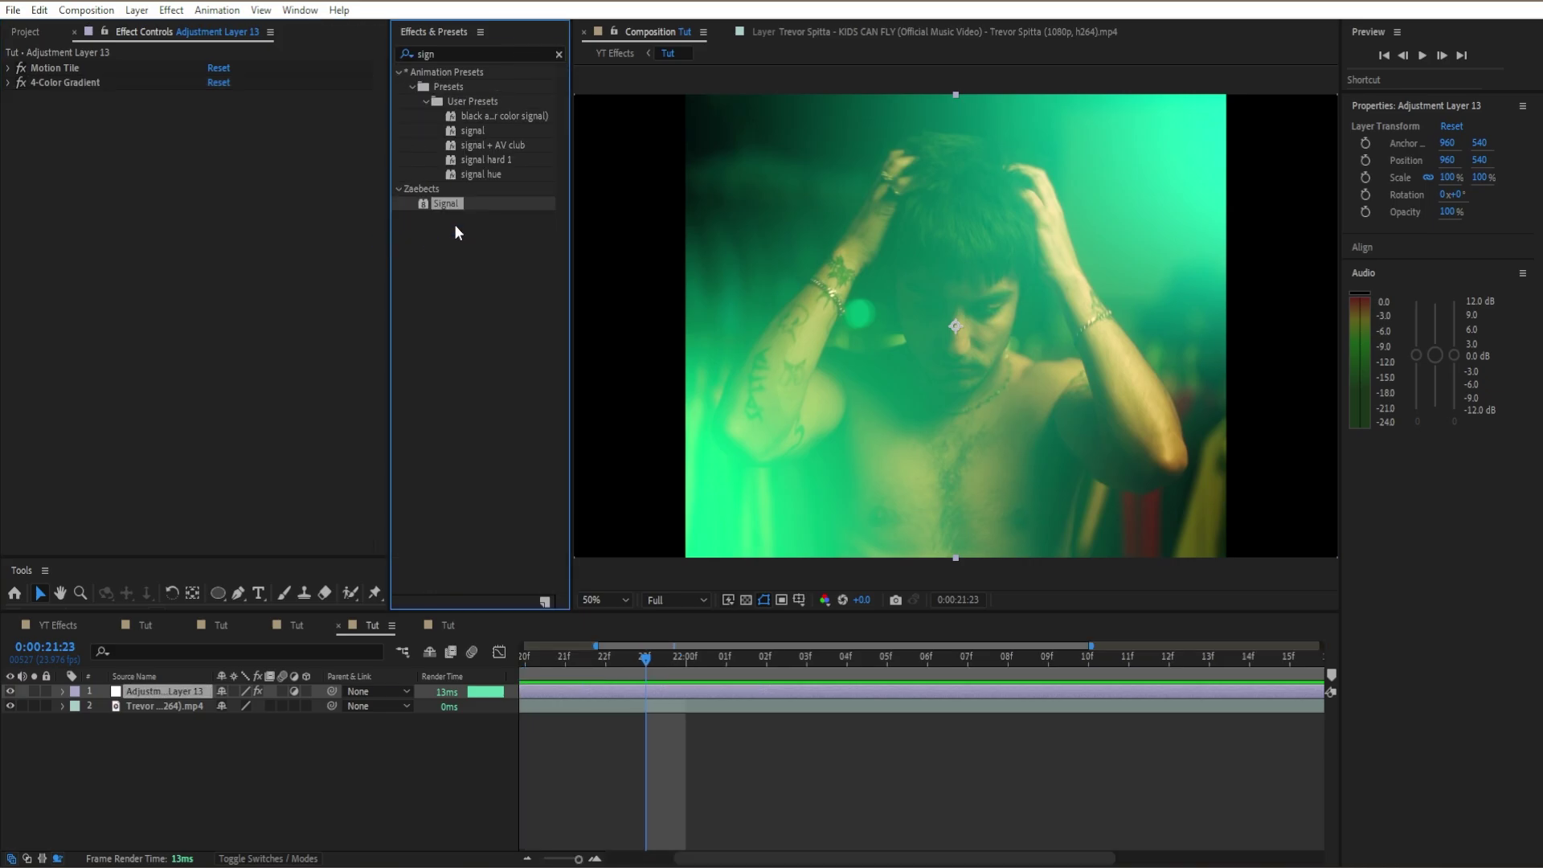
pyautogui.moveTo(445, 205); pyautogui.dragTo(205, 288)
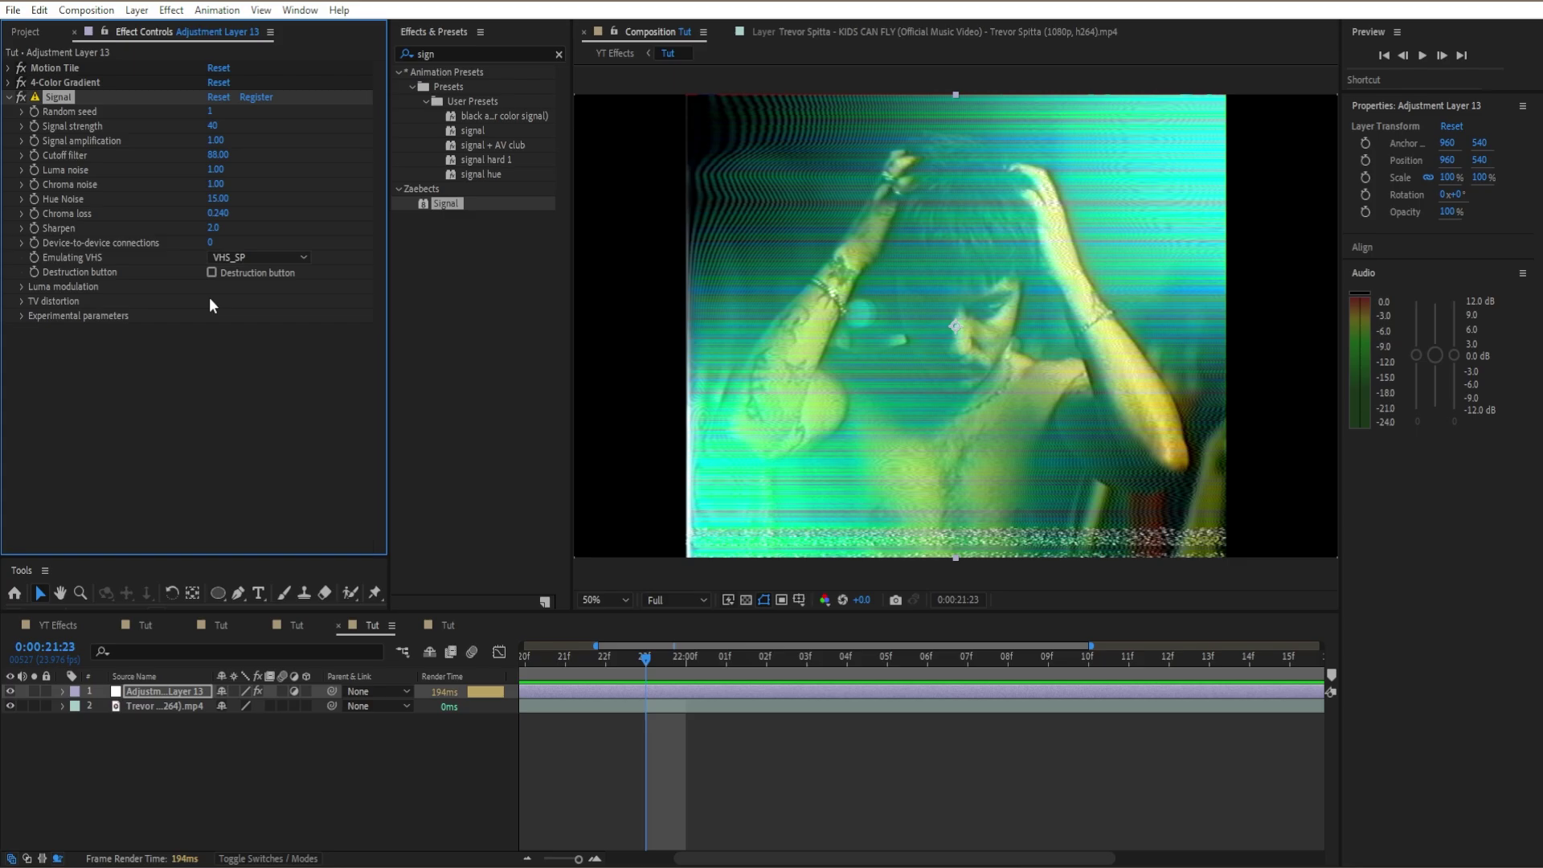
pyautogui.click(209, 303)
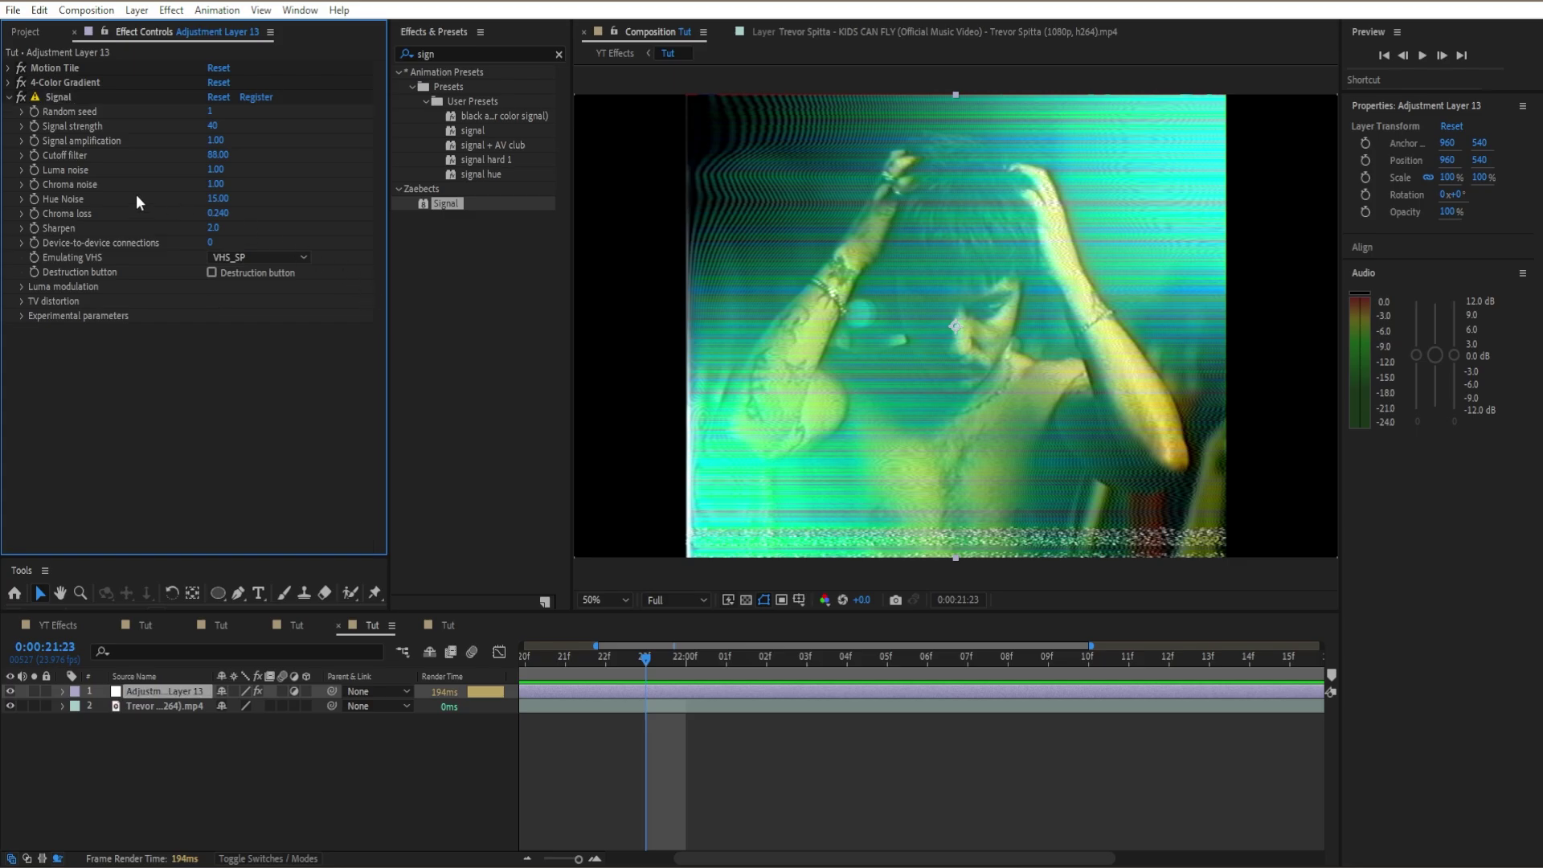
# Reduce Signal's Chroma loss to 0 and turn off Tape Errors under Luma modulation.
pyautogui.moveTo(230, 215); pyautogui.dragTo(193, 197)
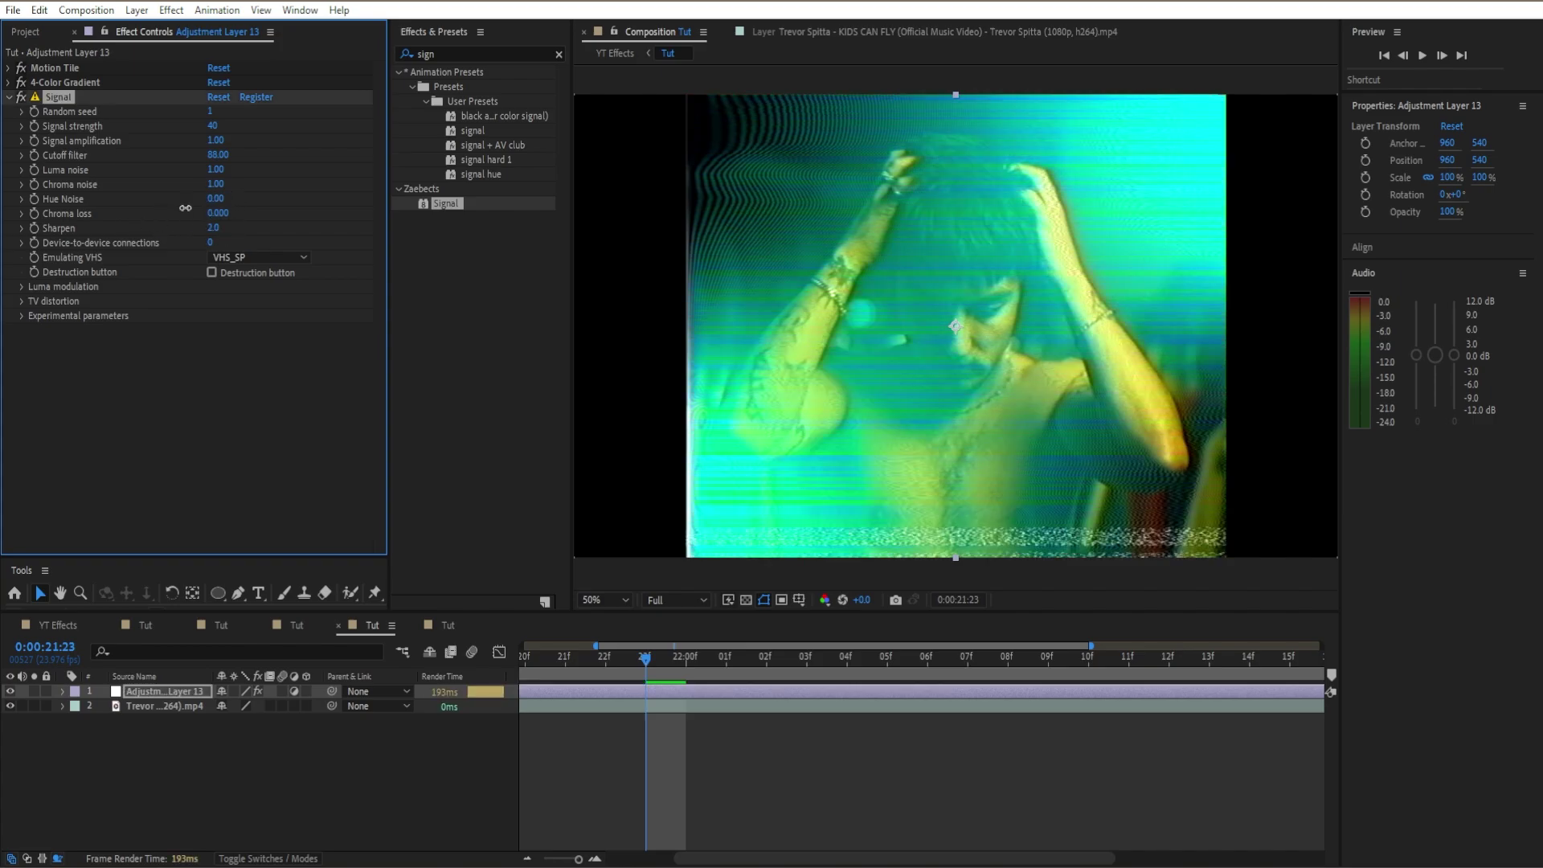
pyautogui.click(22, 287)
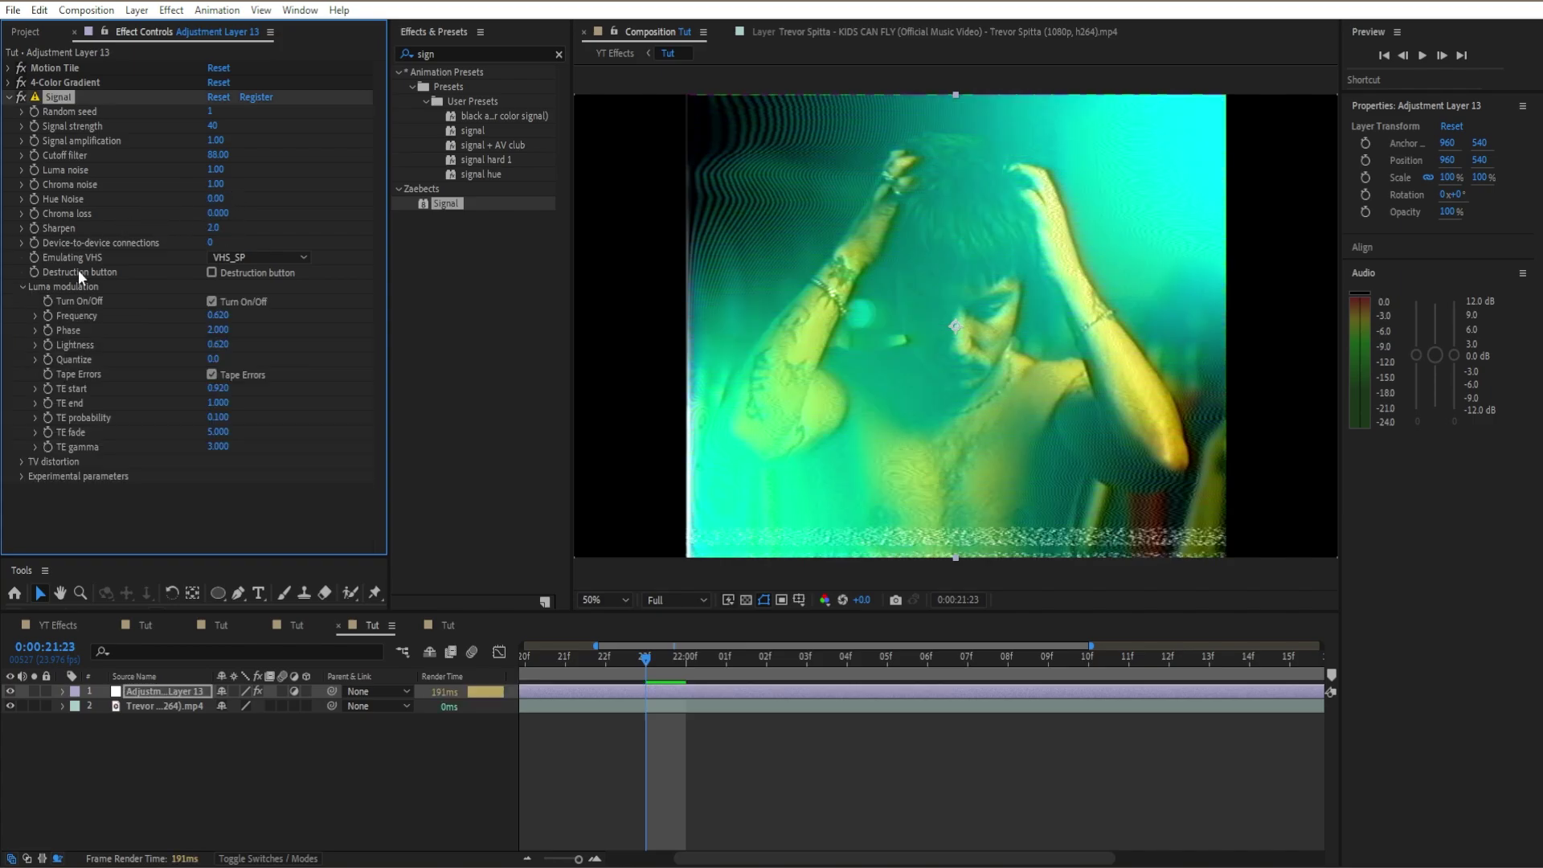
pyautogui.click(212, 375)
pyautogui.click(22, 286)
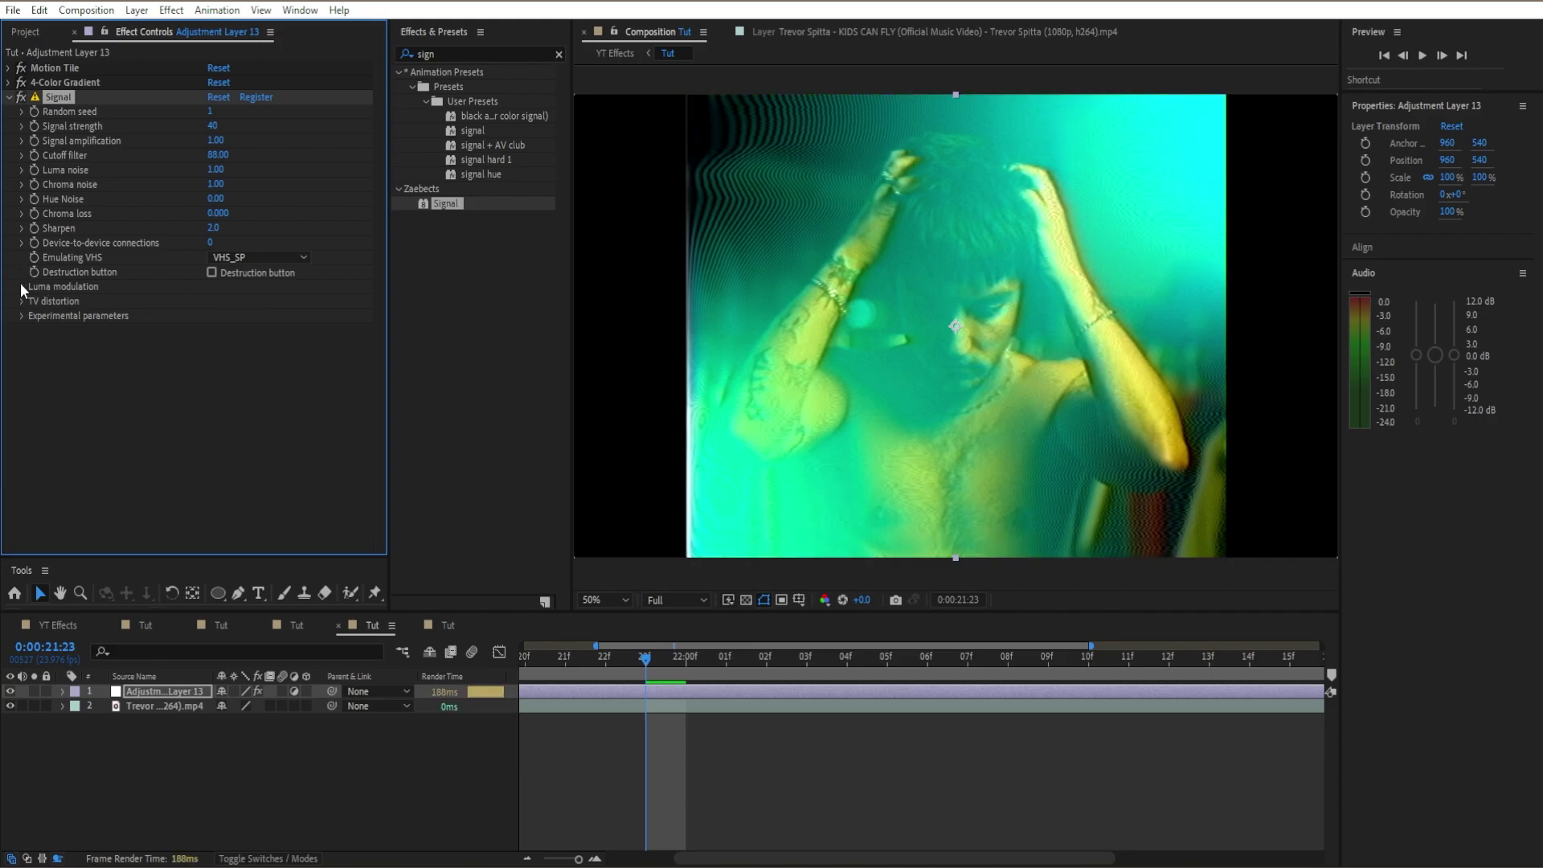
pyautogui.click(7, 97)
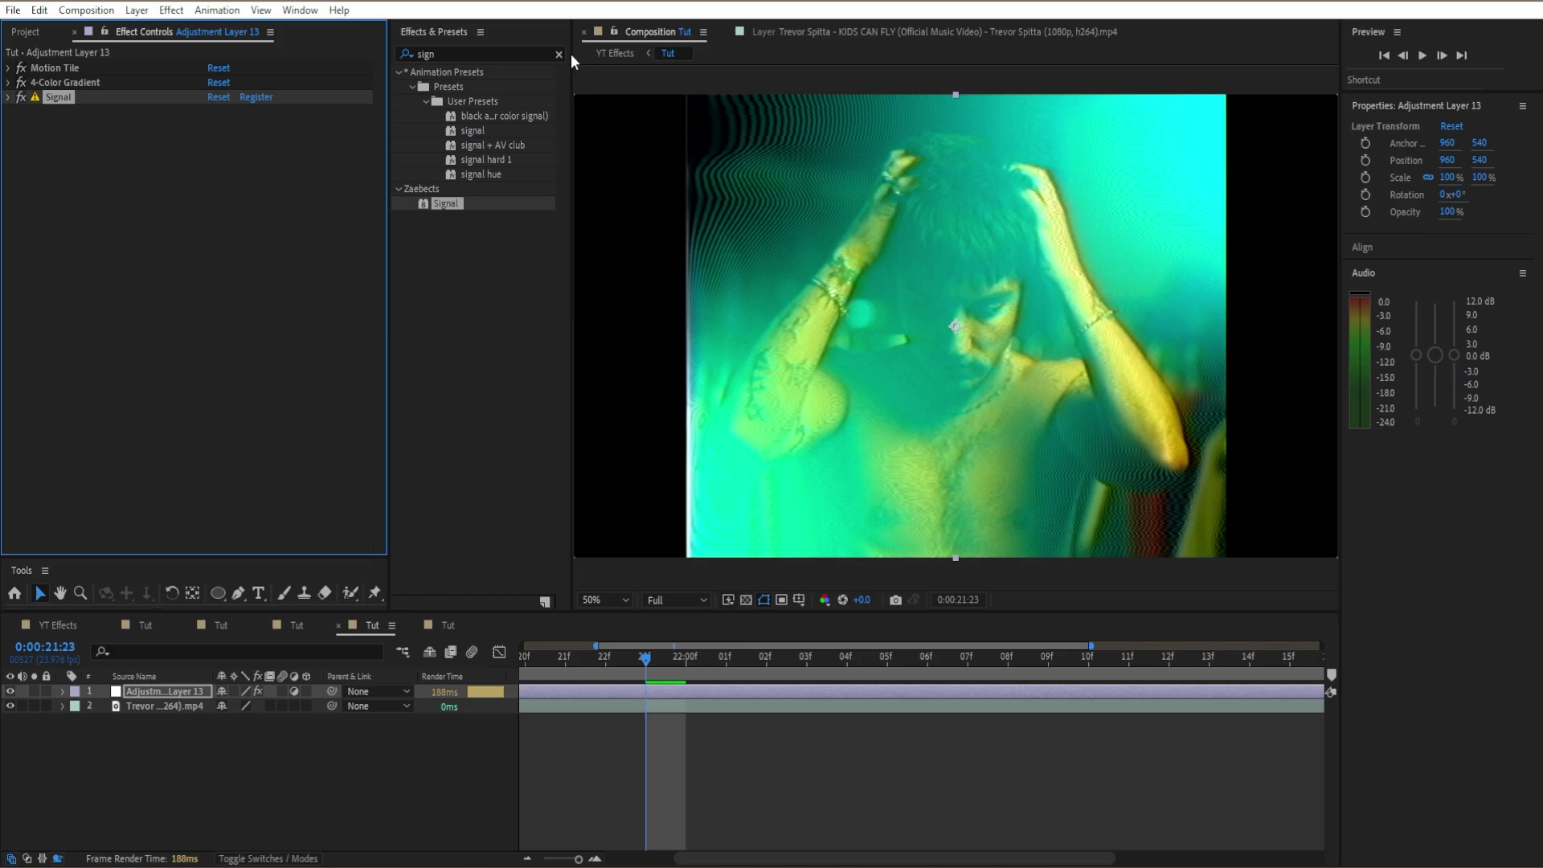
pyautogui.click(559, 55)
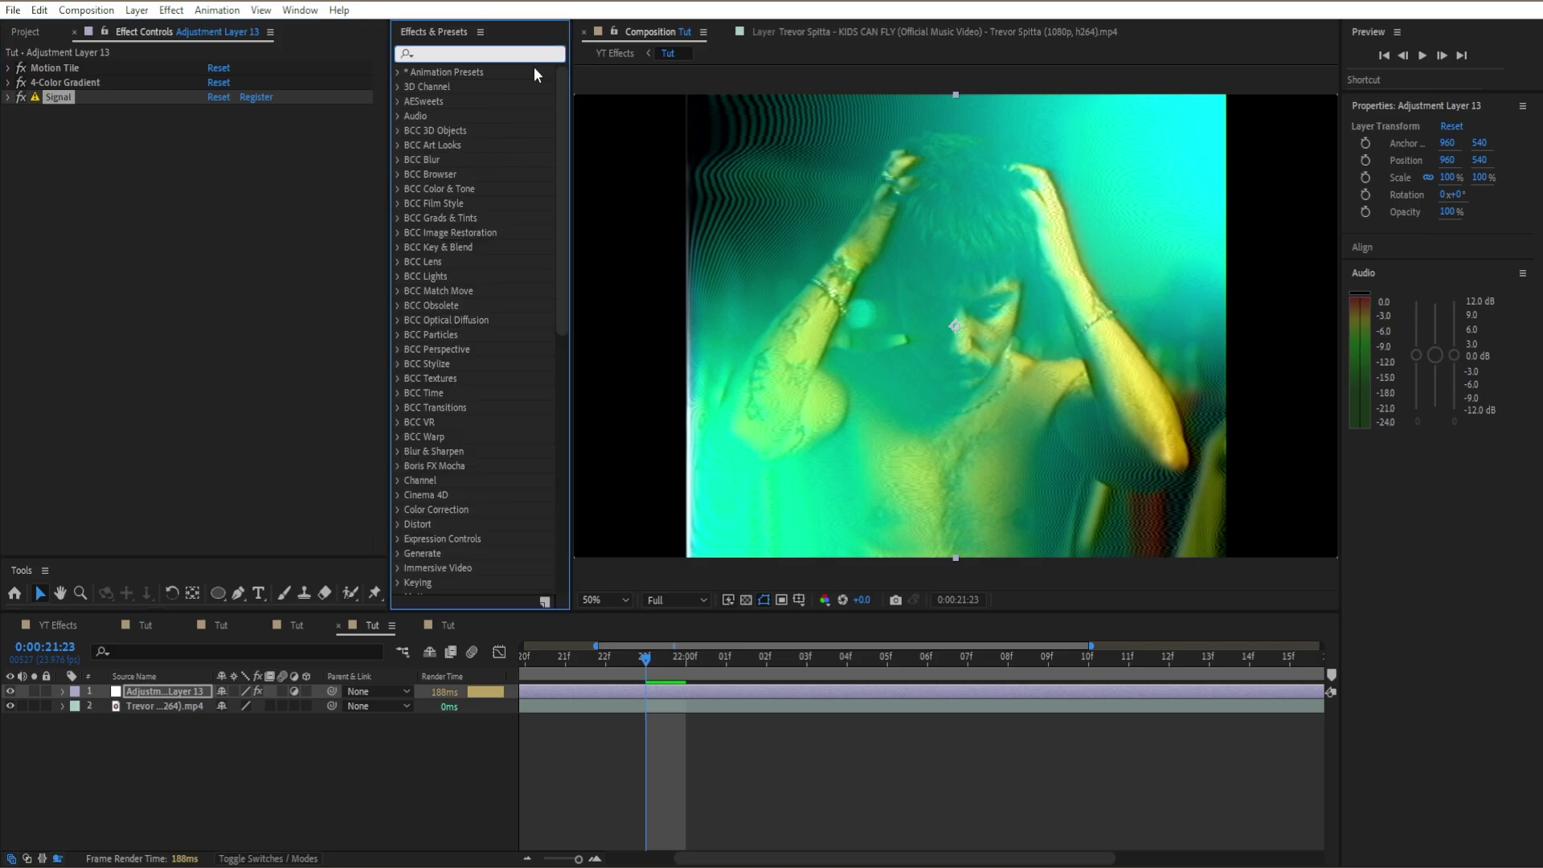
# Add Noise and then CC Threshold below it on the adjustment layer.
pyautogui.write('noi')
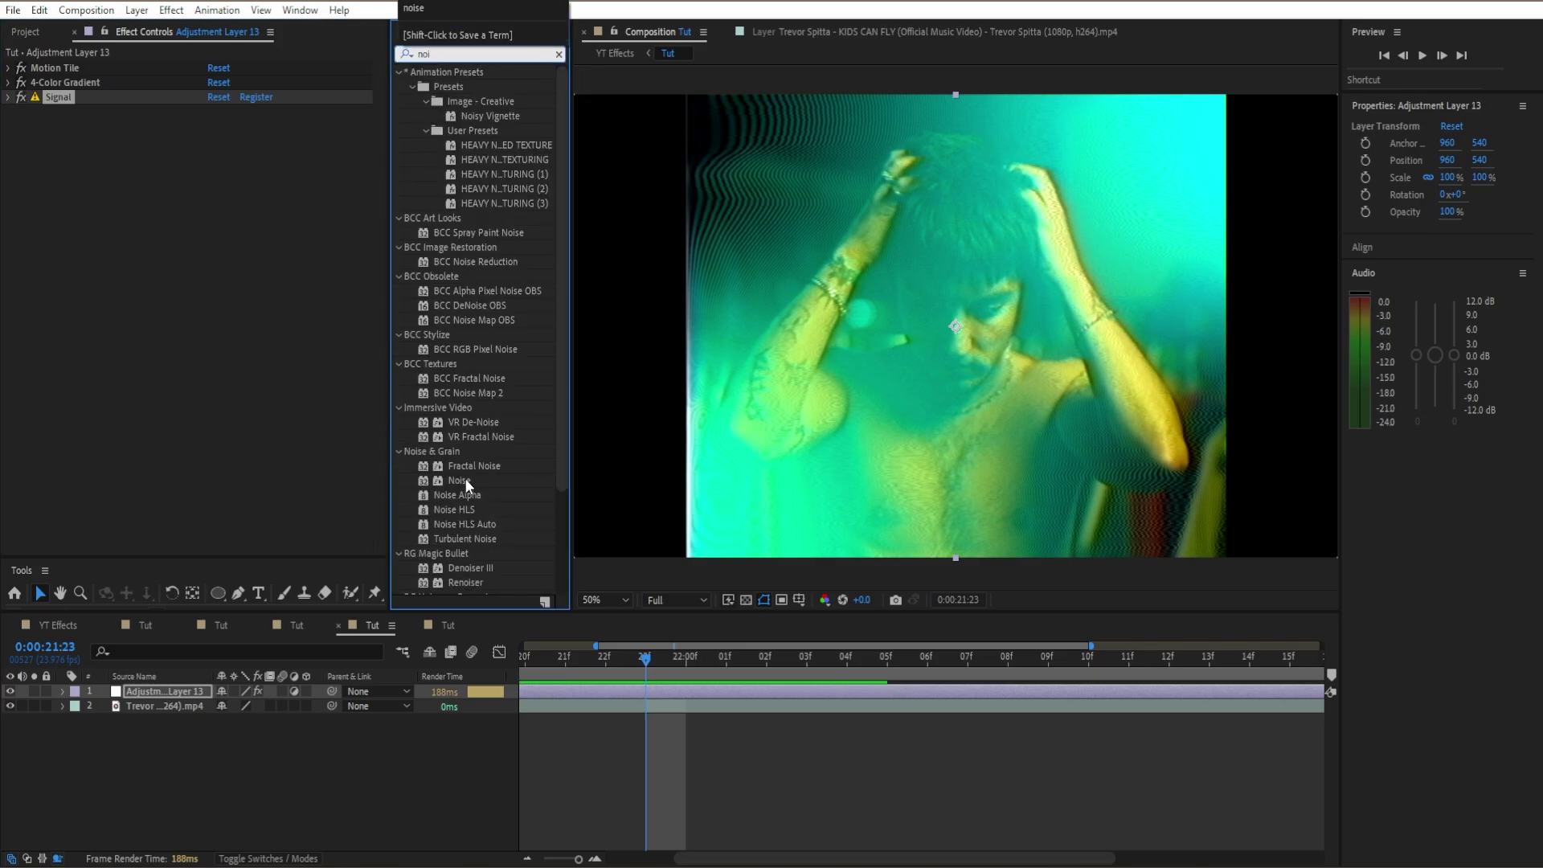
pyautogui.moveTo(464, 480); pyautogui.dragTo(180, 273)
pyautogui.click(559, 55)
pyautogui.write('cc')
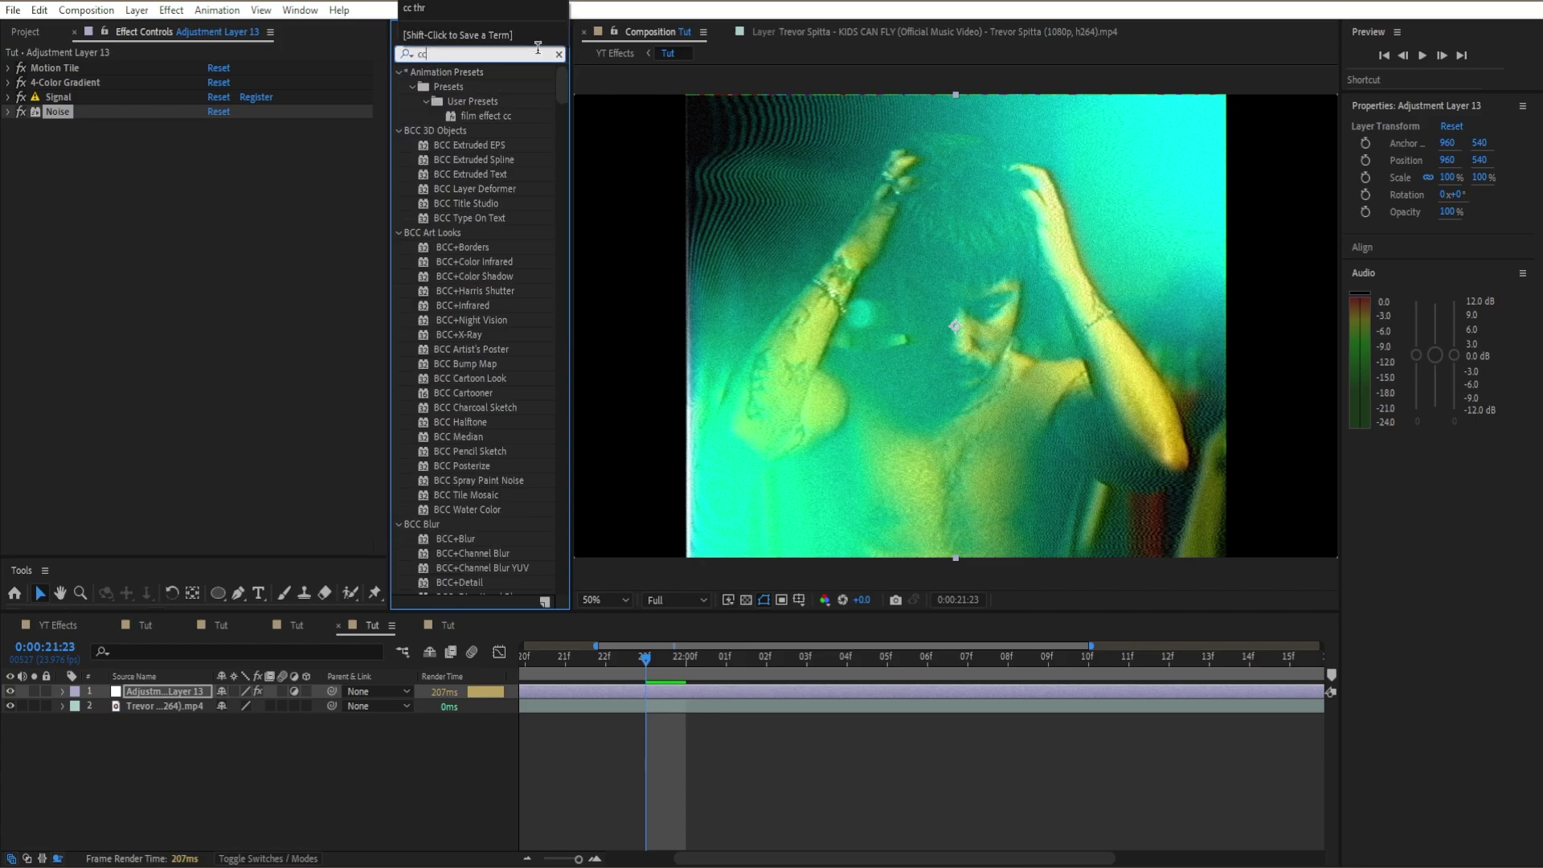
pyautogui.write(' t')
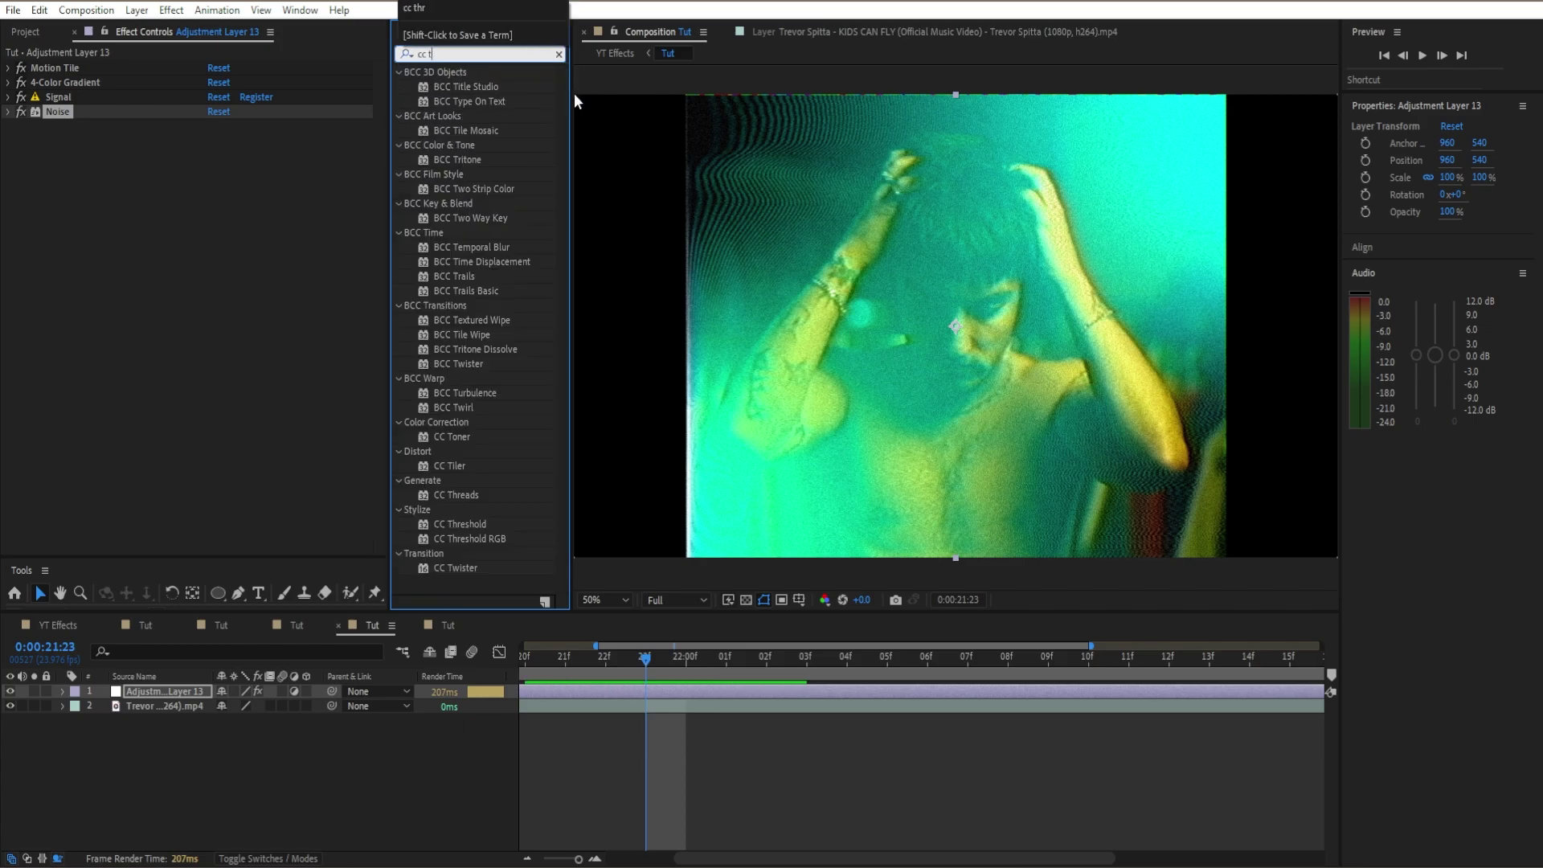
pyautogui.moveTo(462, 526); pyautogui.dragTo(131, 434)
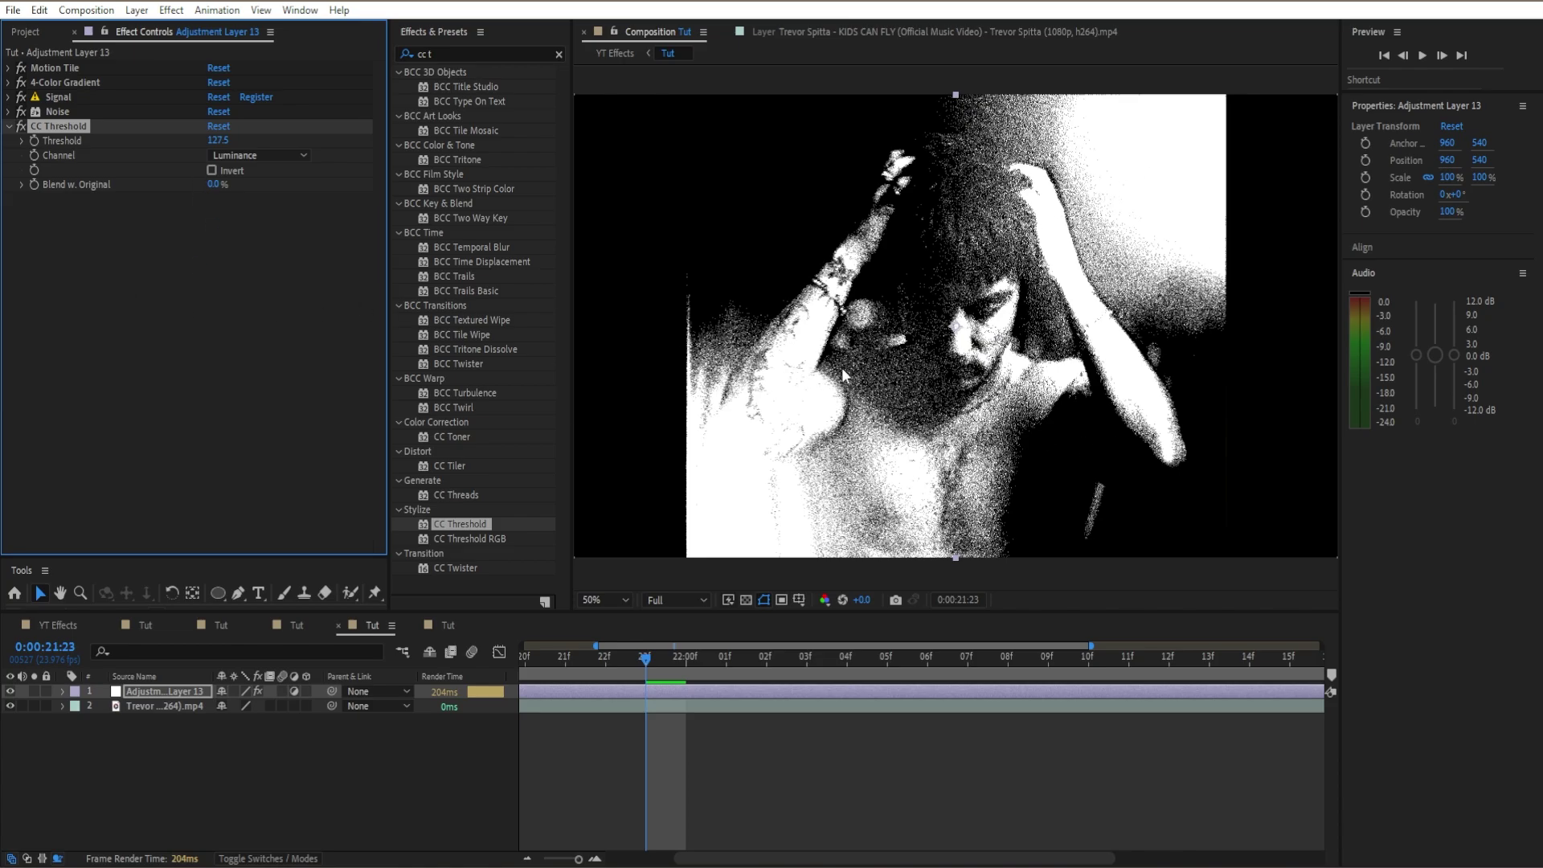
# Set CC Threshold to 102 with Blend w. Original at 57%, then collapse it.
pyautogui.click(222, 193)
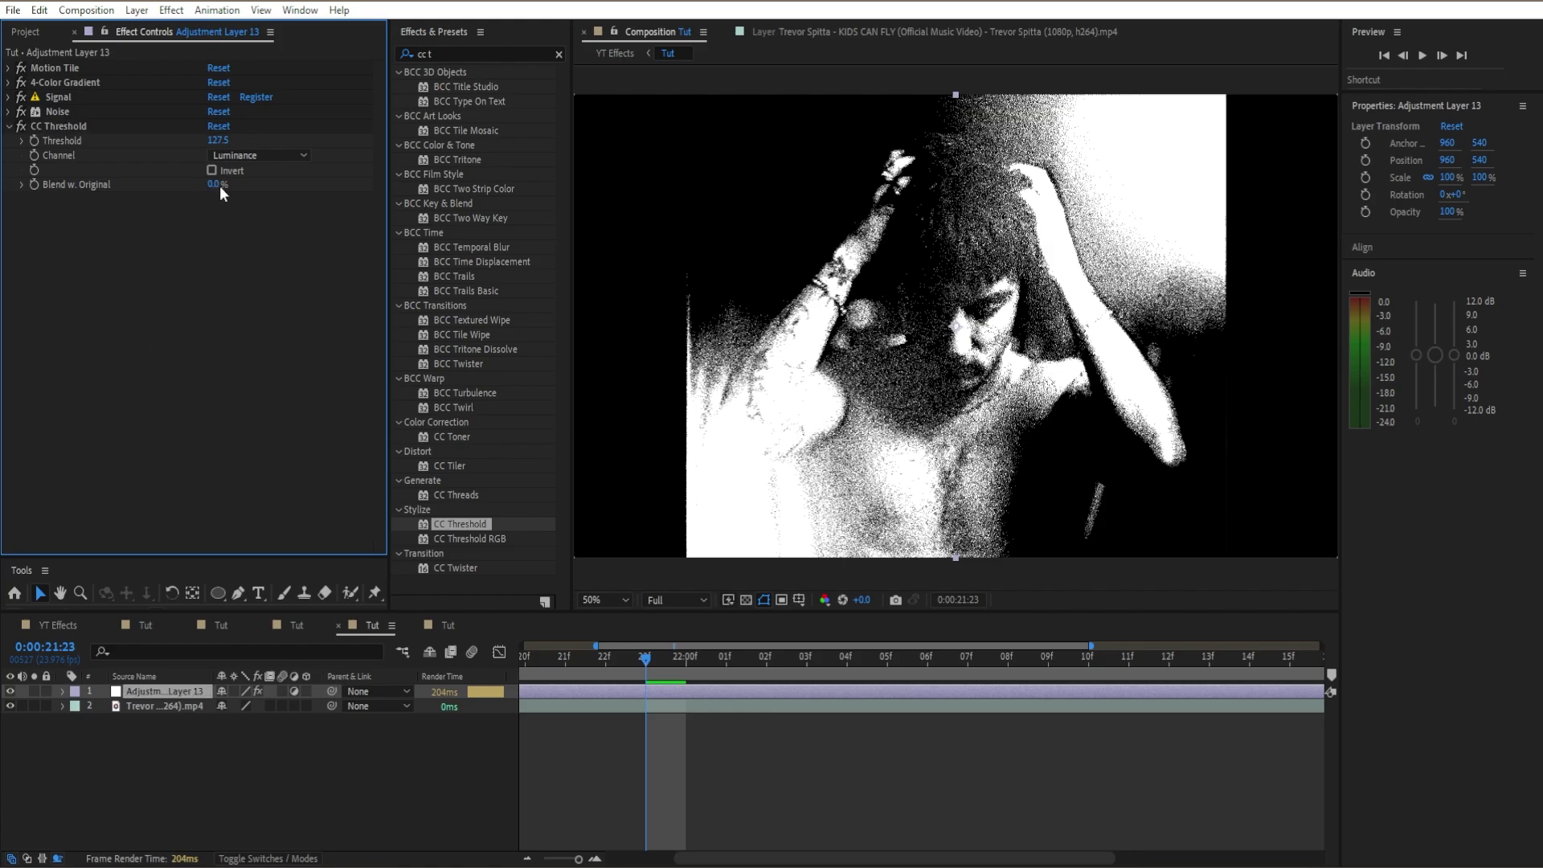
pyautogui.moveTo(212, 184); pyautogui.dragTo(245, 190)
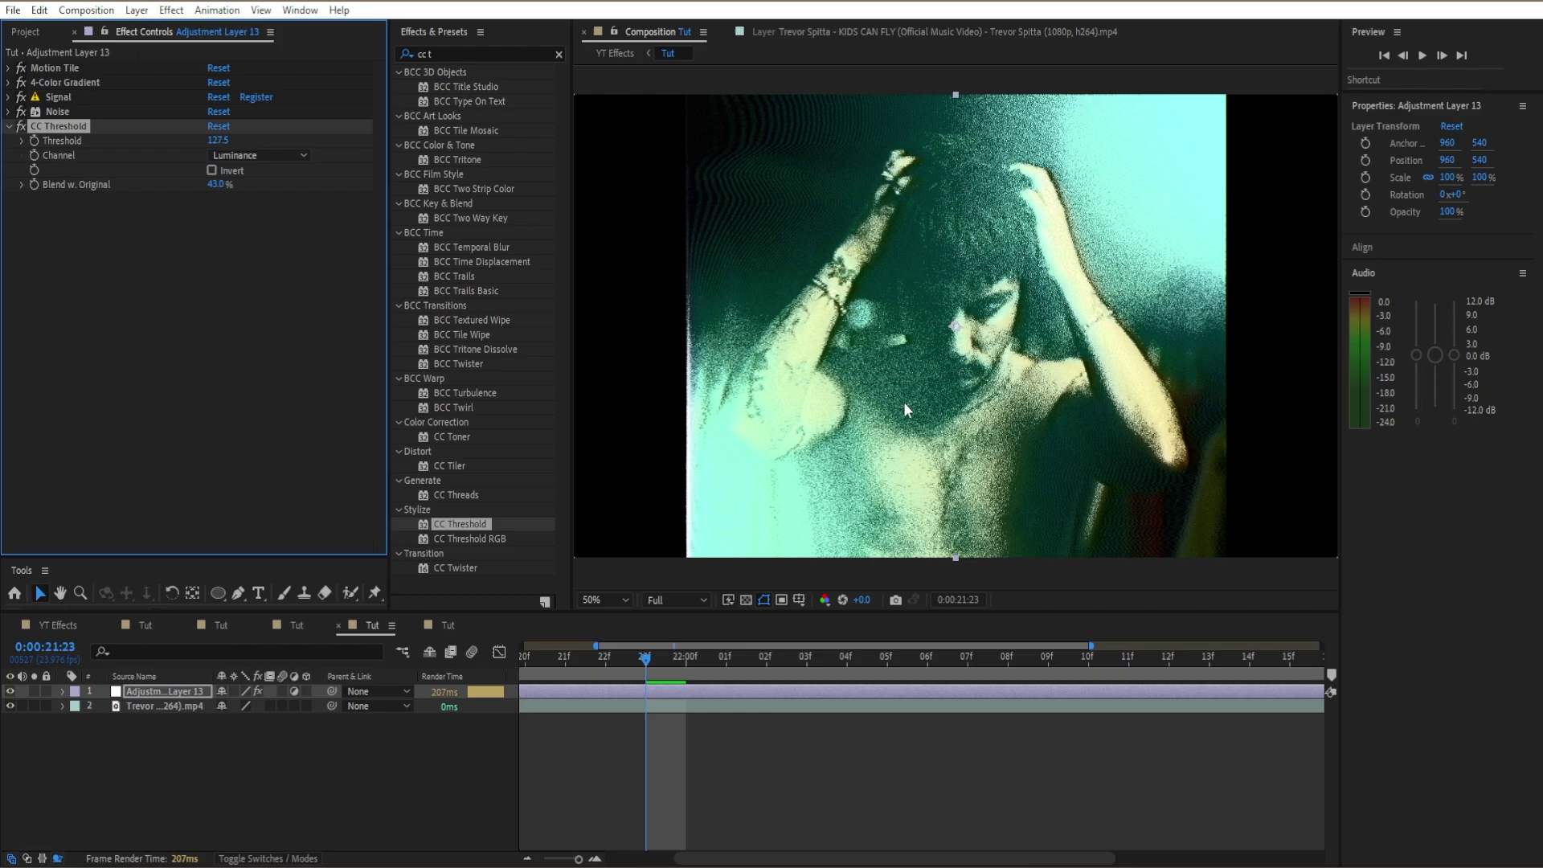
pyautogui.scroll(2, 1045, 330)
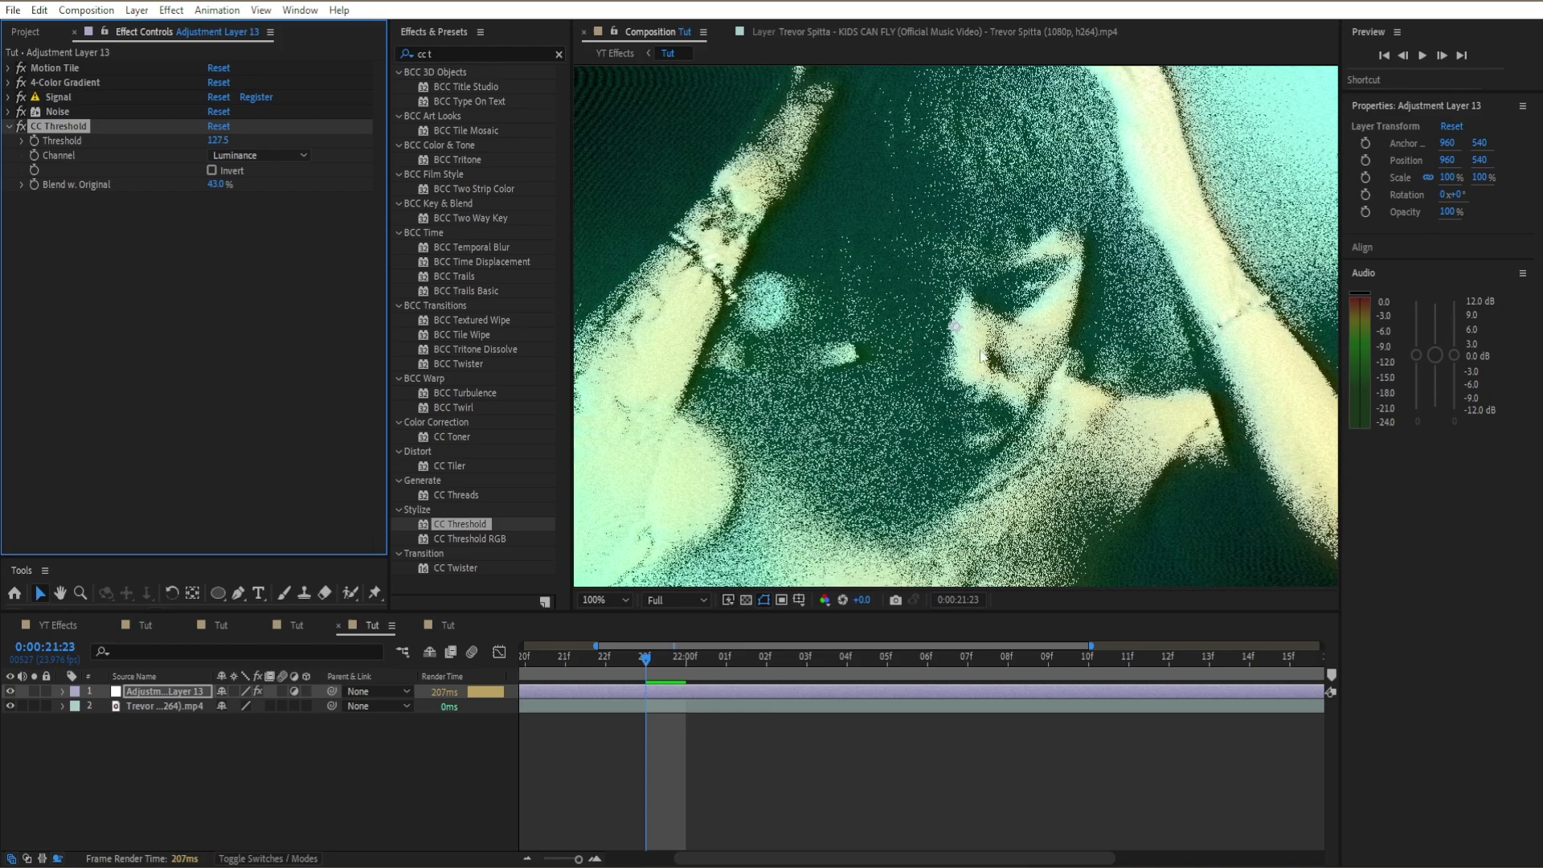
pyautogui.scroll(-4, 979, 194)
pyautogui.scroll(2, 978, 194)
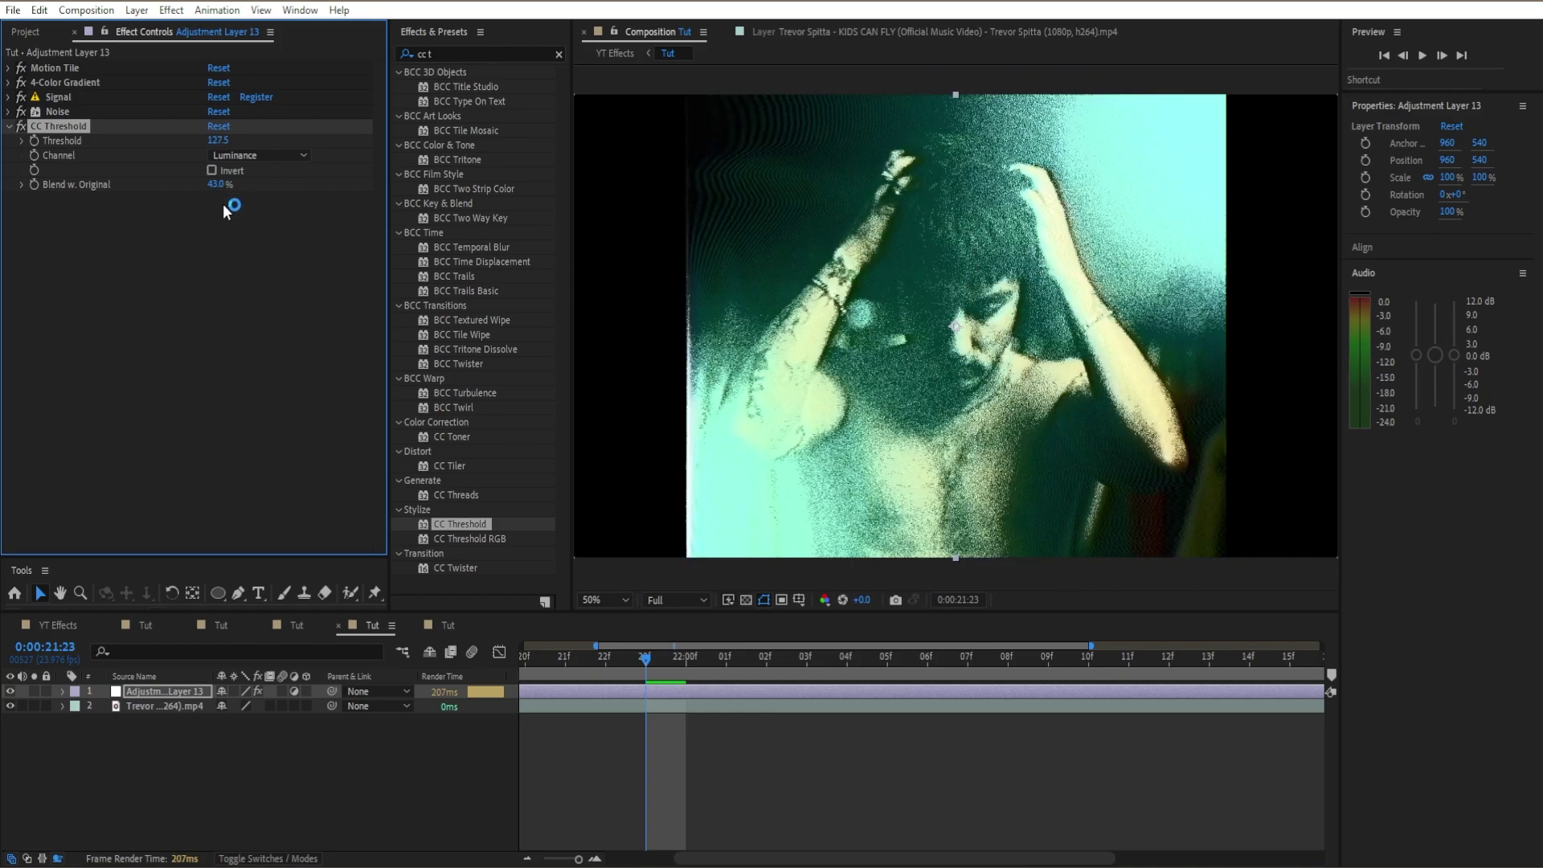
pyautogui.moveTo(215, 184); pyautogui.dragTo(209, 144)
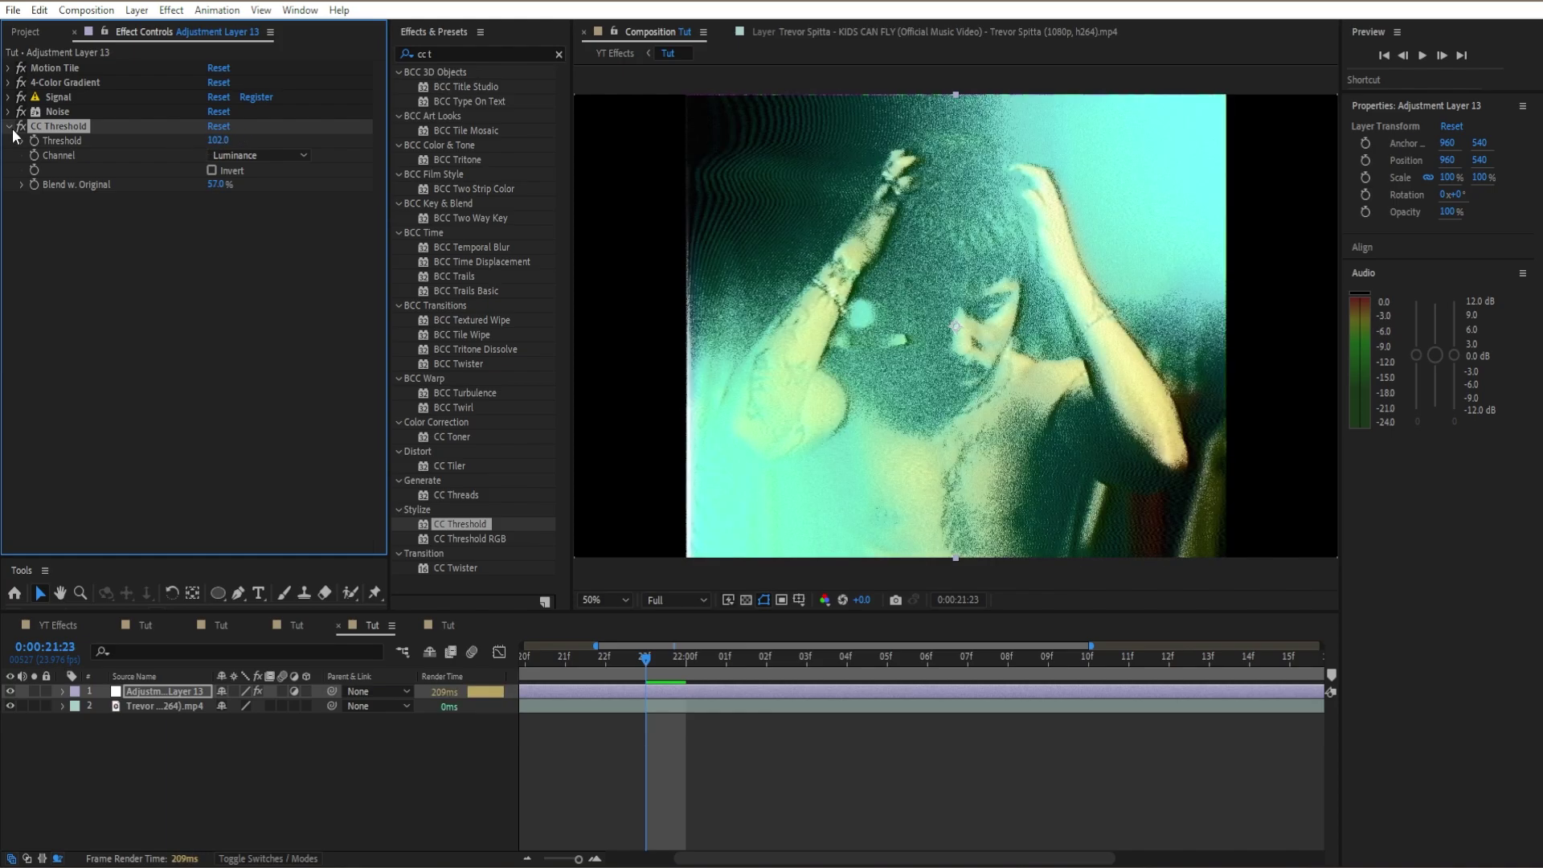
pyautogui.click(9, 127)
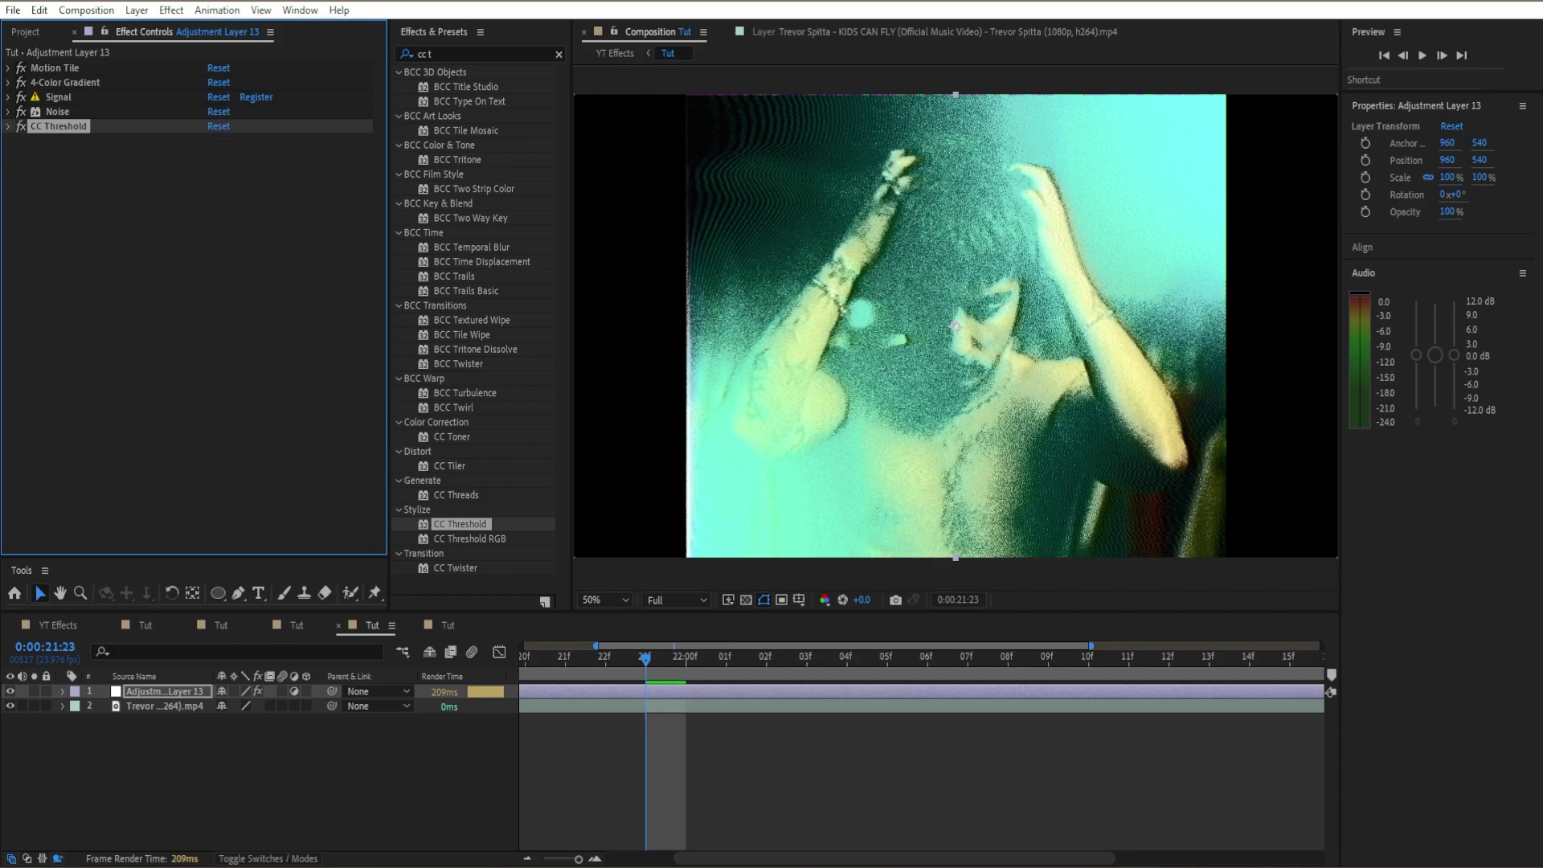
# Apply Glow to the adjustment layer and adjust its radius and threshold.
pyautogui.click(560, 55)
pyautogui.click(522, 48)
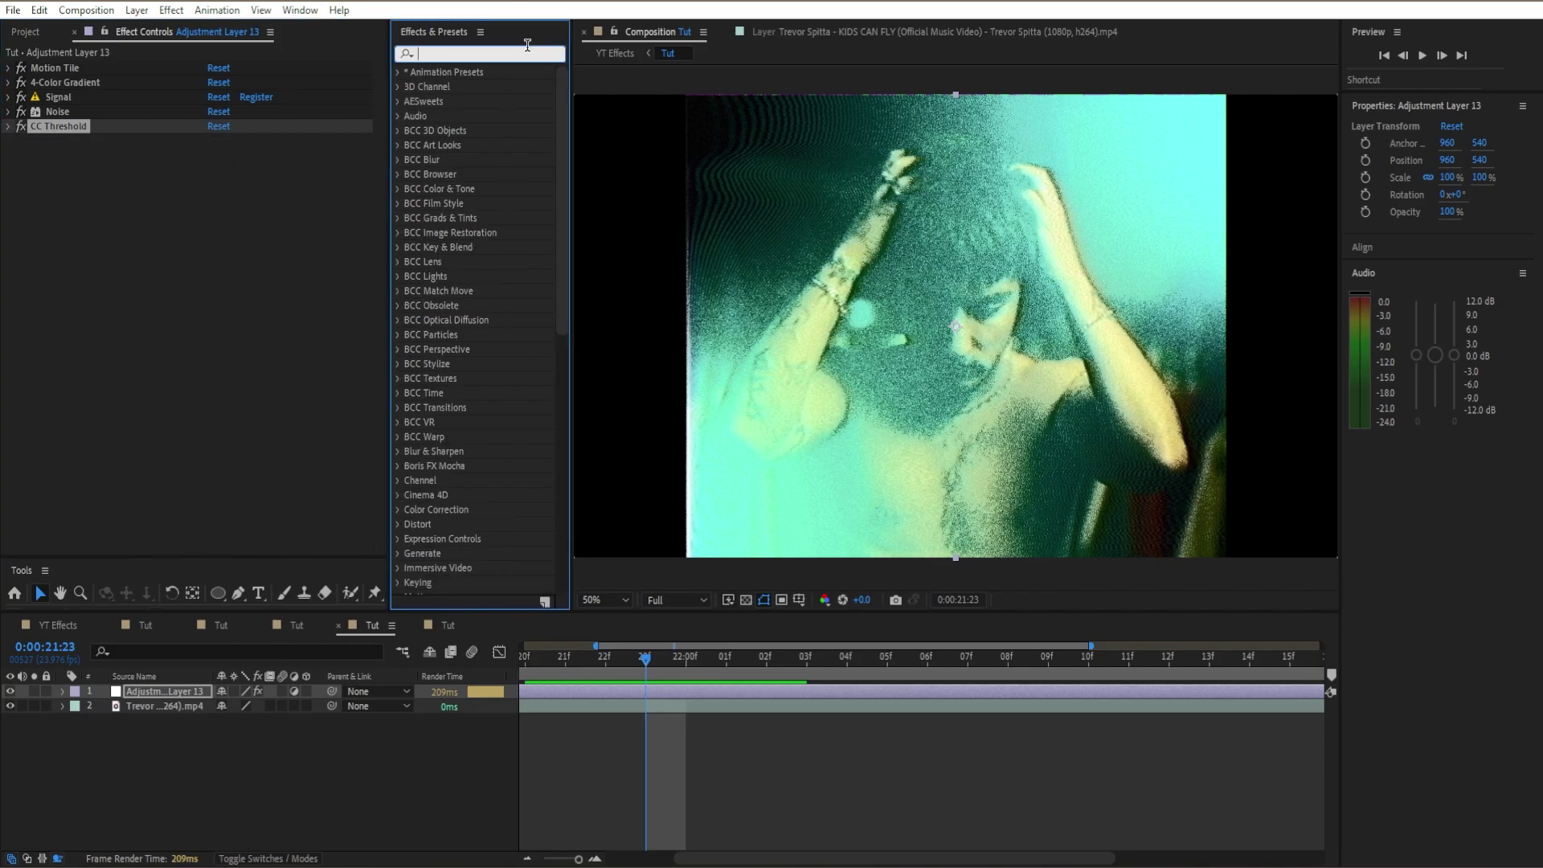
pyautogui.write('glow')
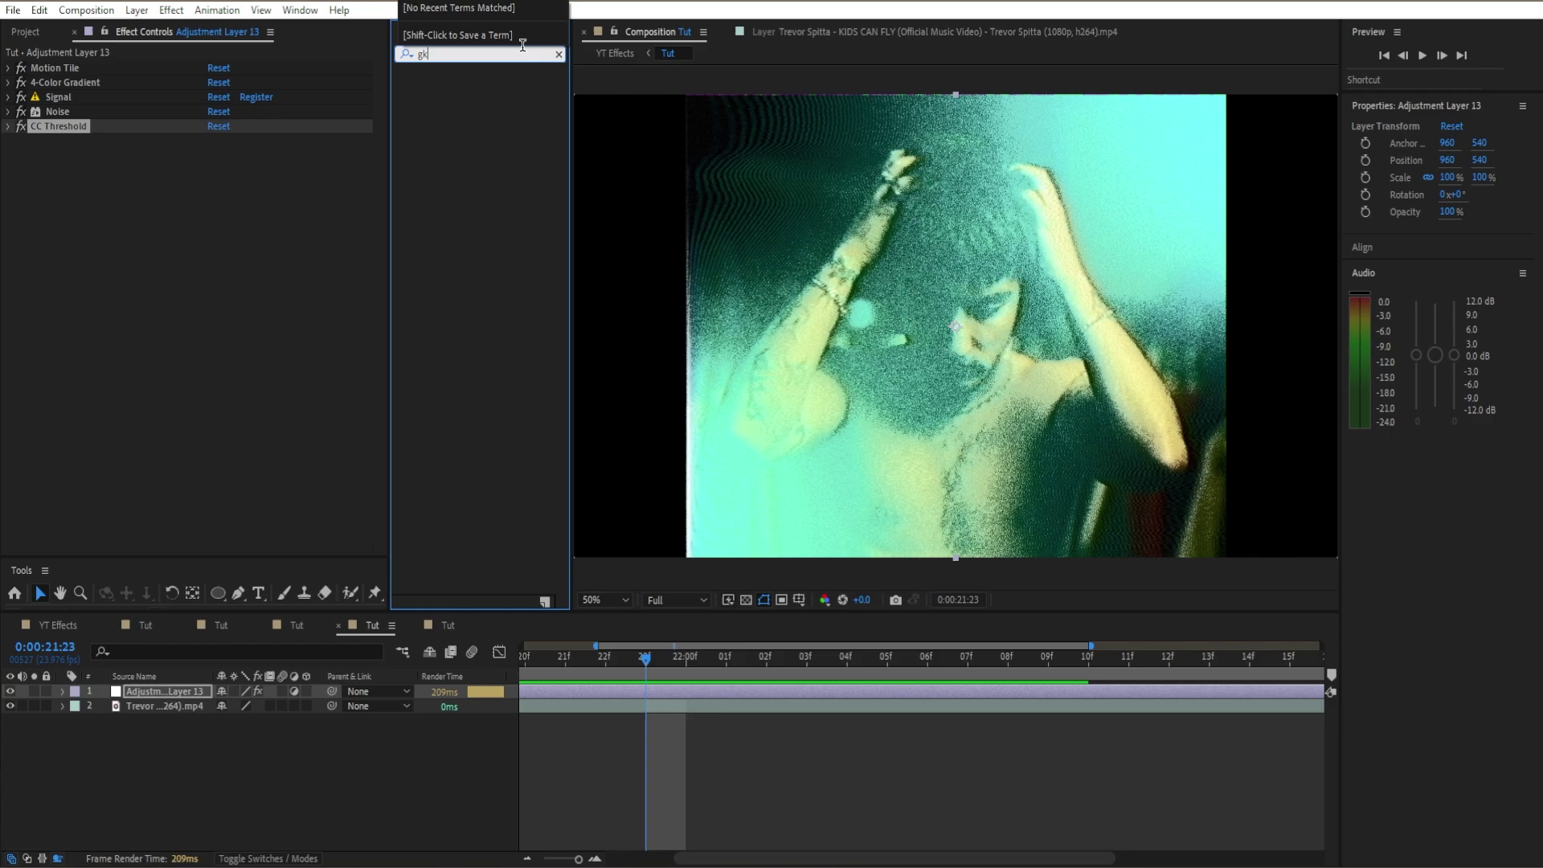
pyautogui.click(455, 596)
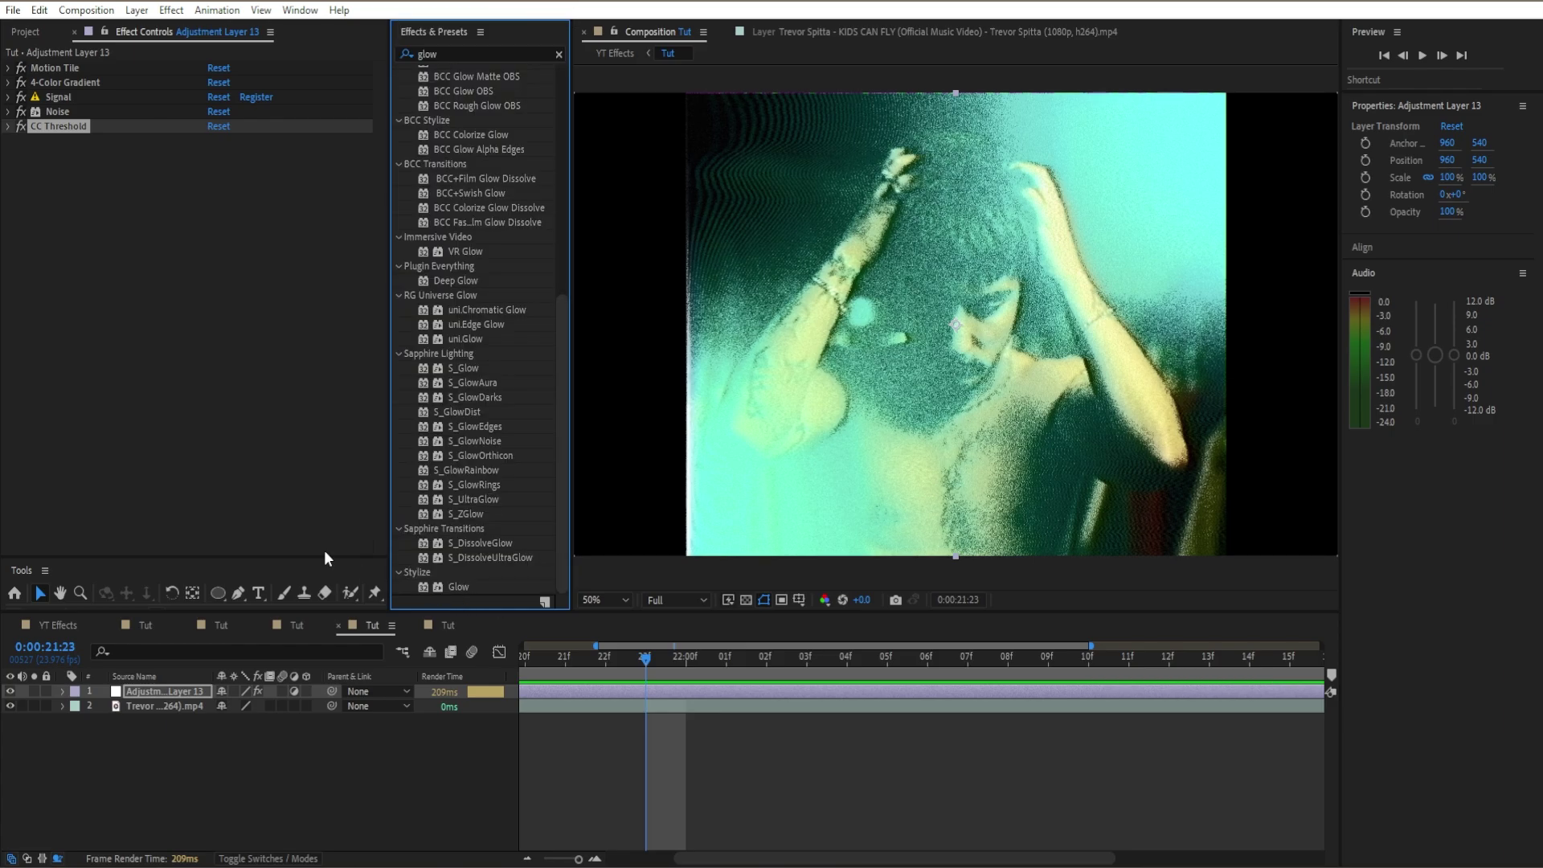
pyautogui.doubleClick(458, 587)
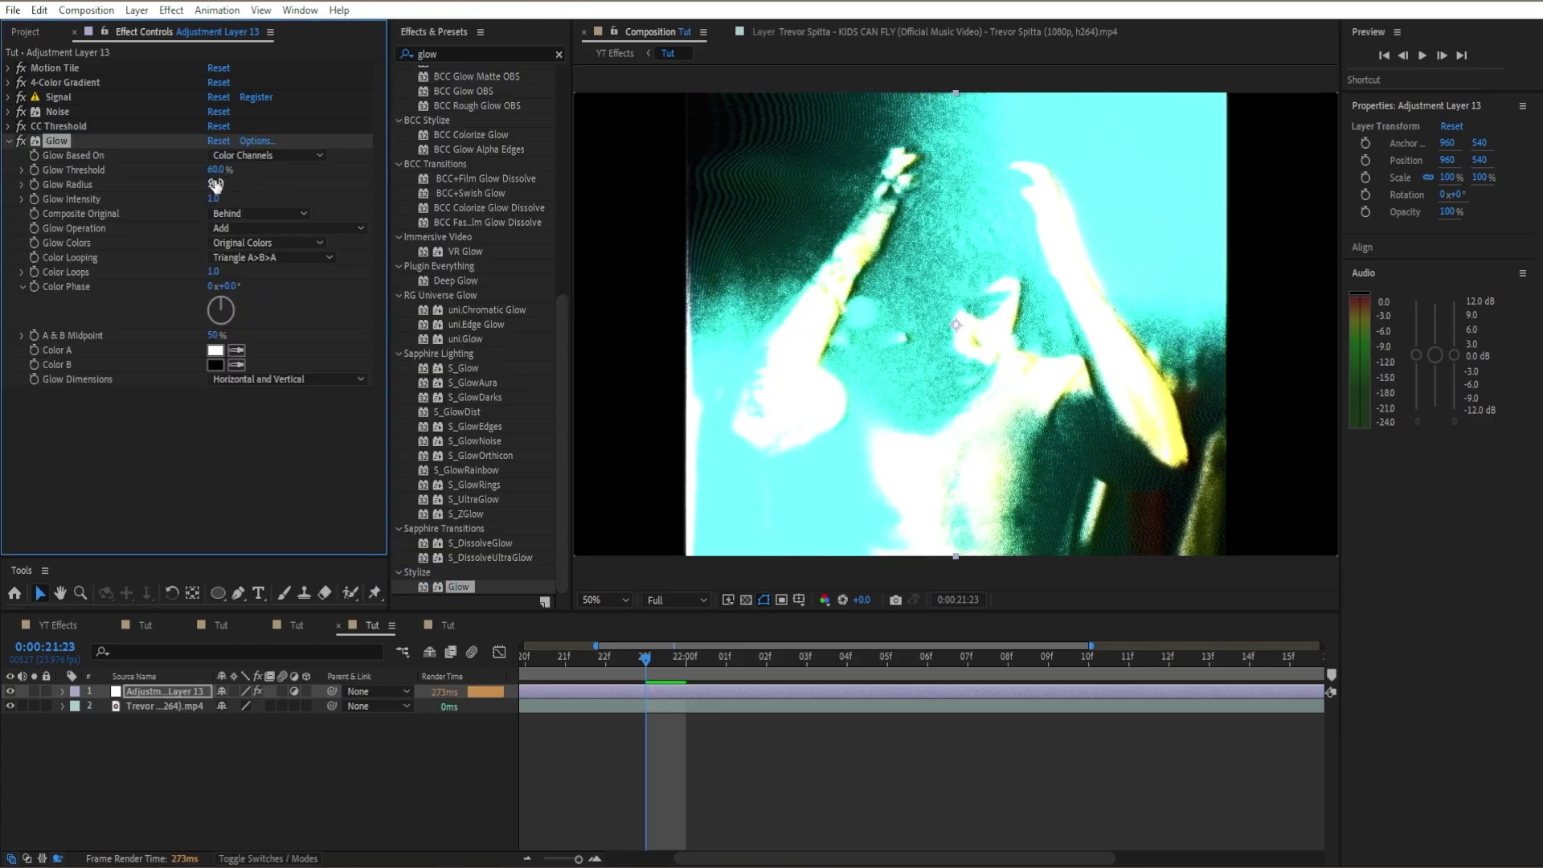
pyautogui.moveTo(214, 184); pyautogui.dragTo(316, 171)
pyautogui.moveTo(215, 169); pyautogui.dragTo(278, 180)
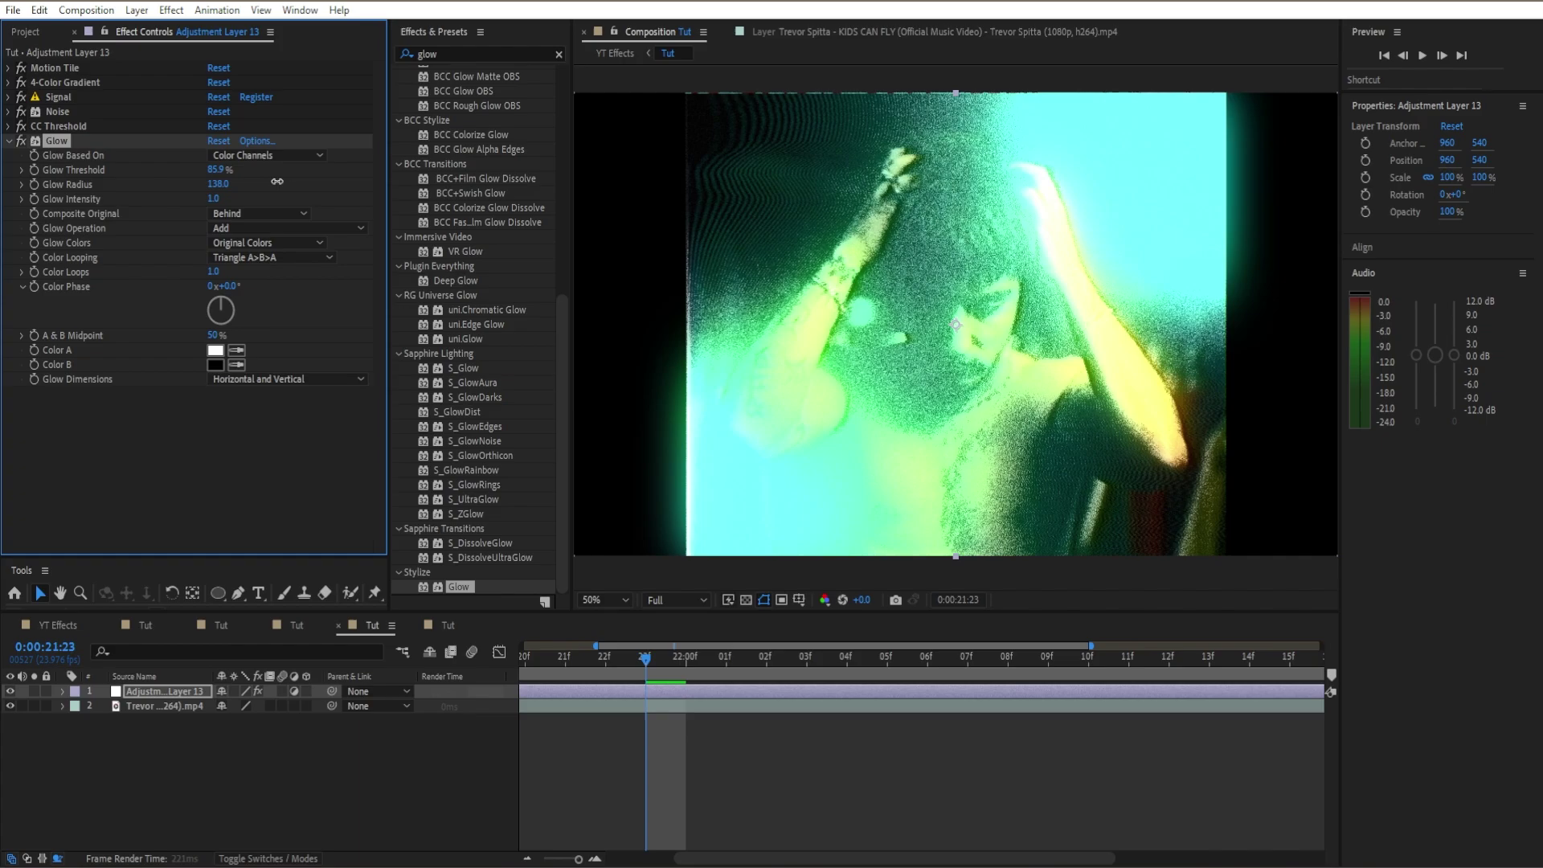
# Try moving Glow to the top of the effect stack, then delete it.
pyautogui.moveTo(56, 140); pyautogui.dragTo(90, 65)
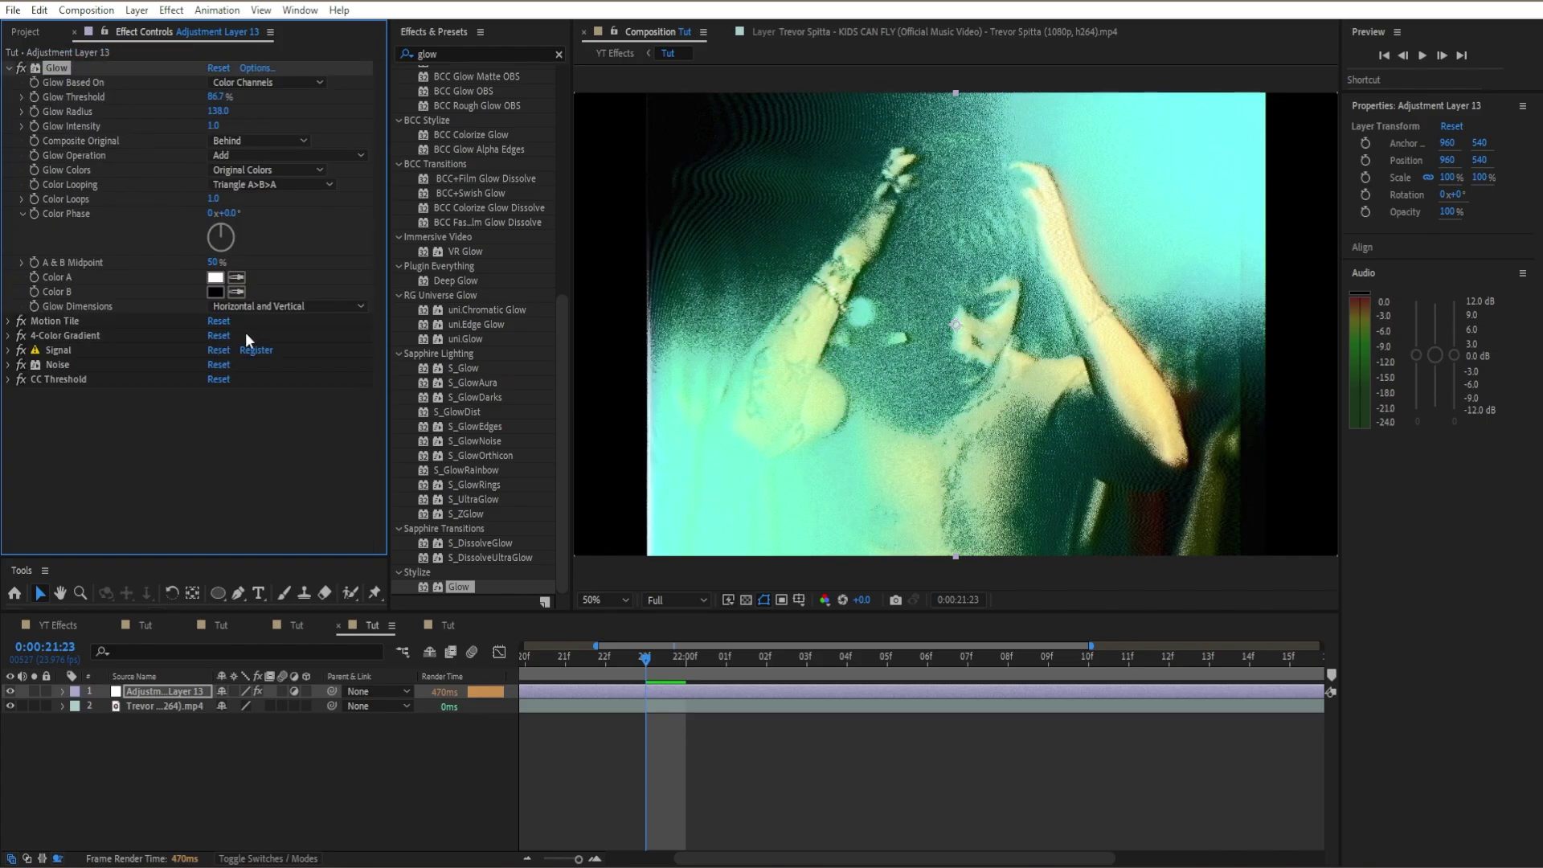
pyautogui.hotkey('ctrl', 'z')
pyautogui.moveTo(50, 139); pyautogui.dragTo(63, 71)
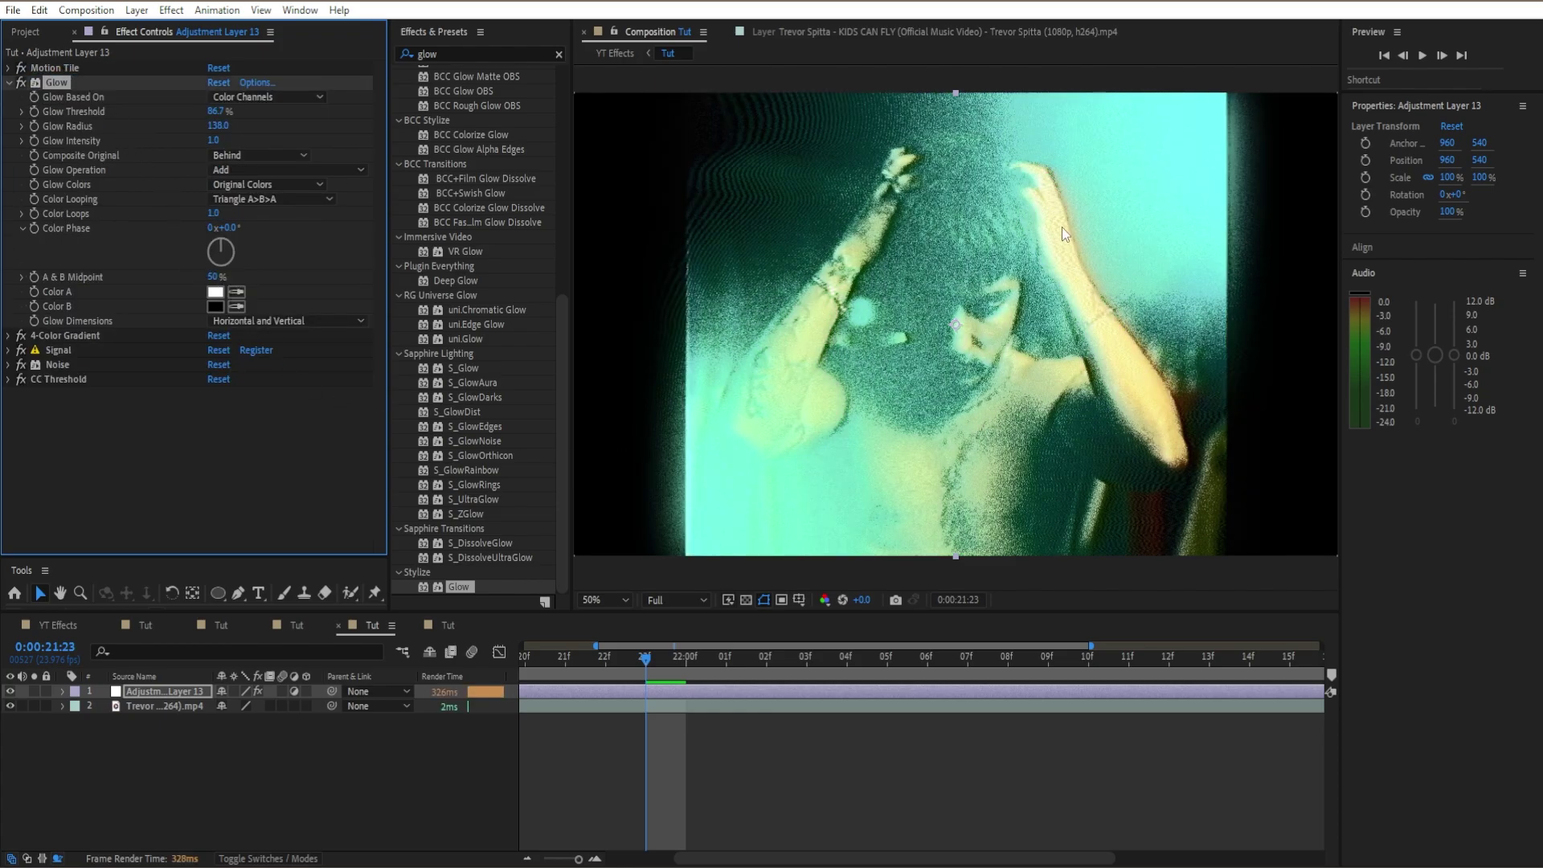
pyautogui.press('Delete')
# Re-add Glow at the bottom of the stack with threshold 82.7% and radius 95.
pyautogui.click(558, 53)
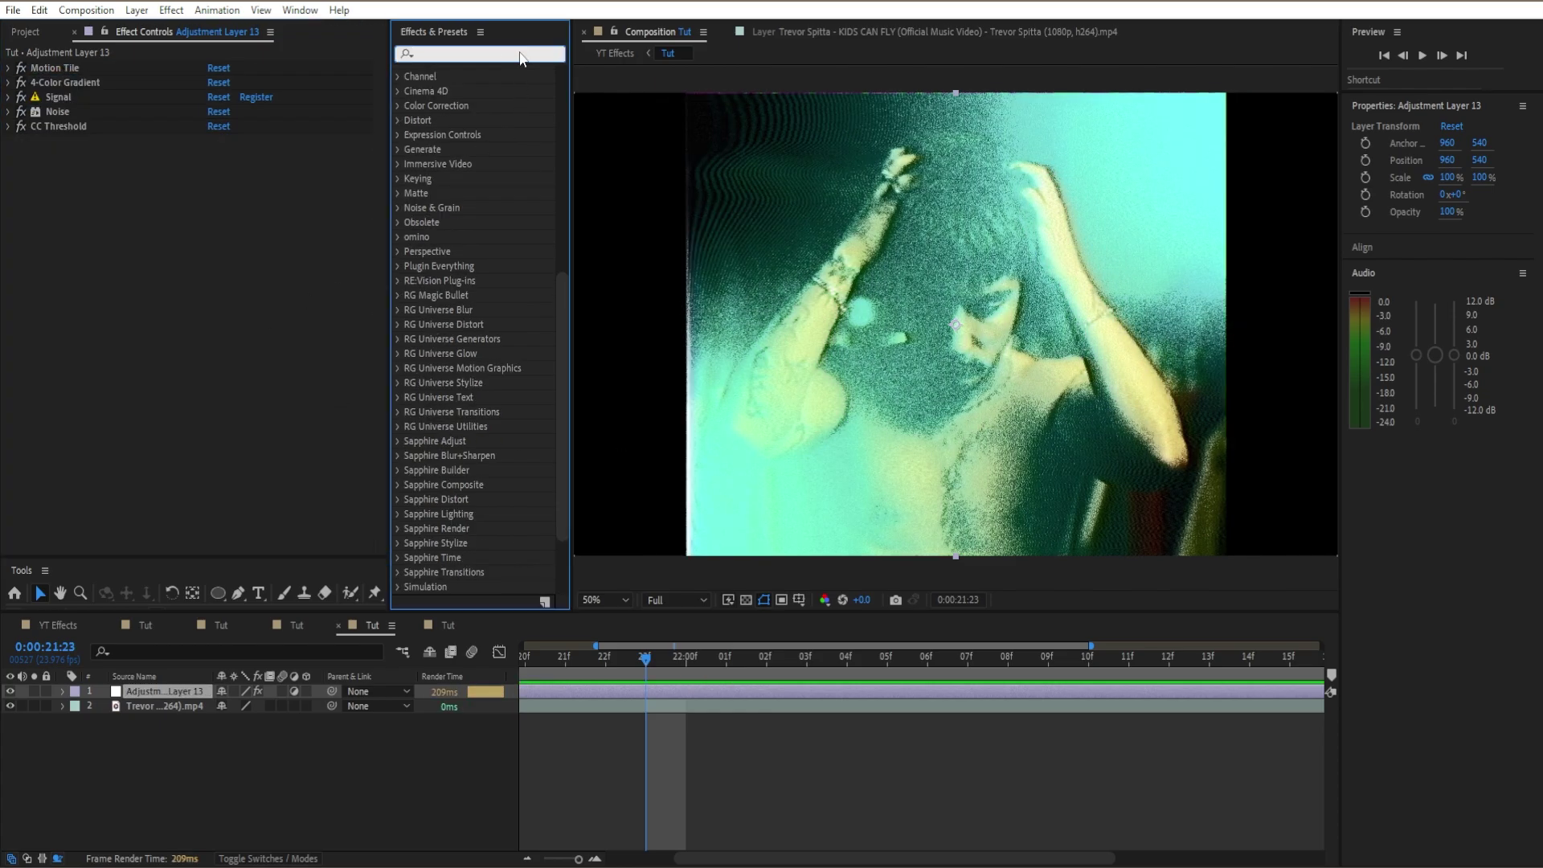
pyautogui.click(521, 54)
pyautogui.write('glow')
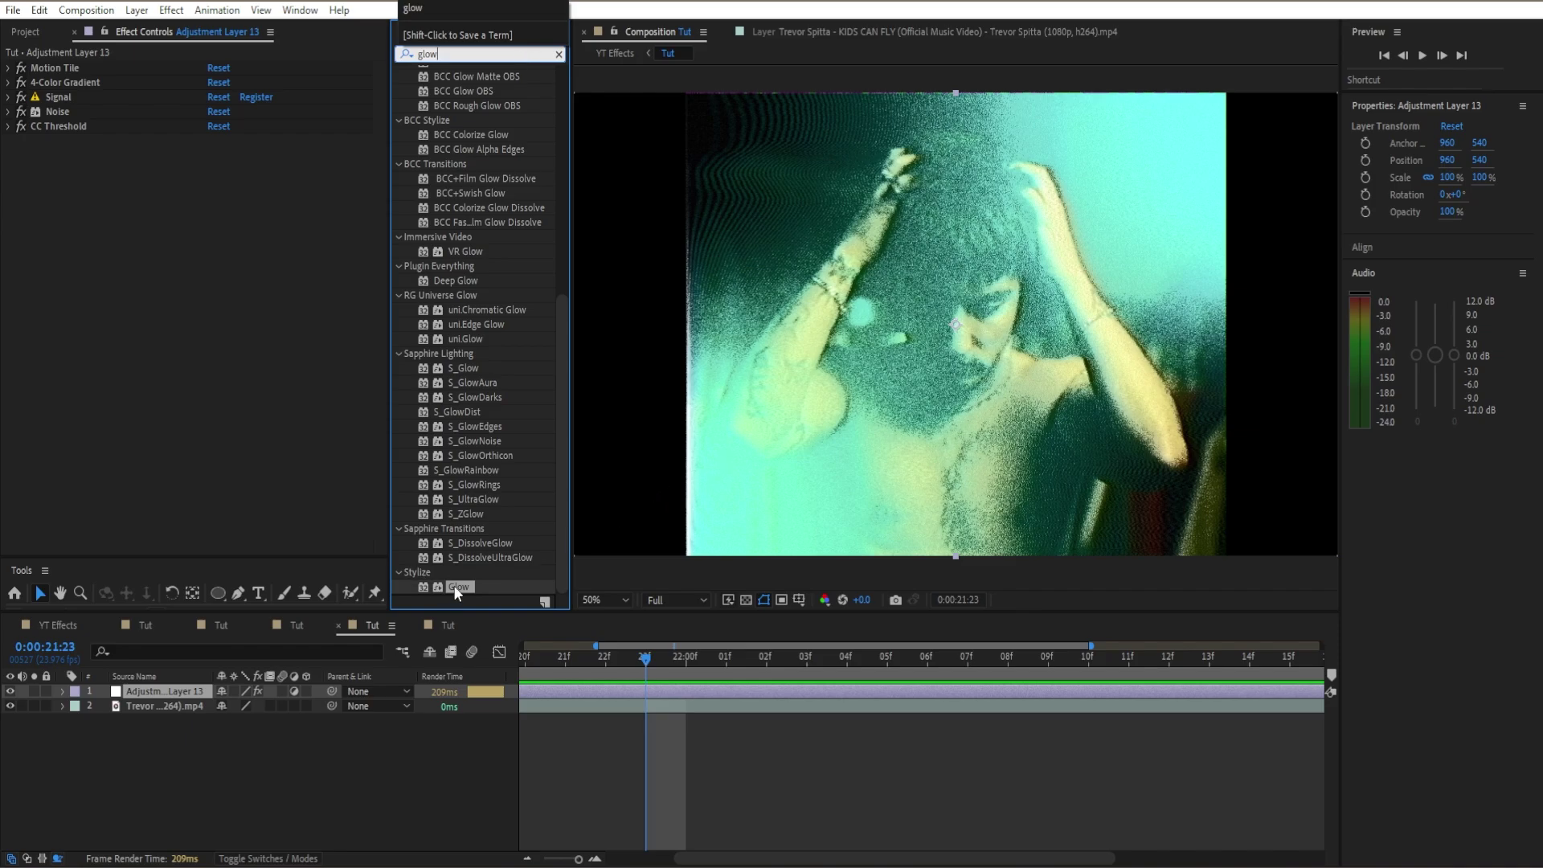
pyautogui.moveTo(456, 590); pyautogui.dragTo(293, 396)
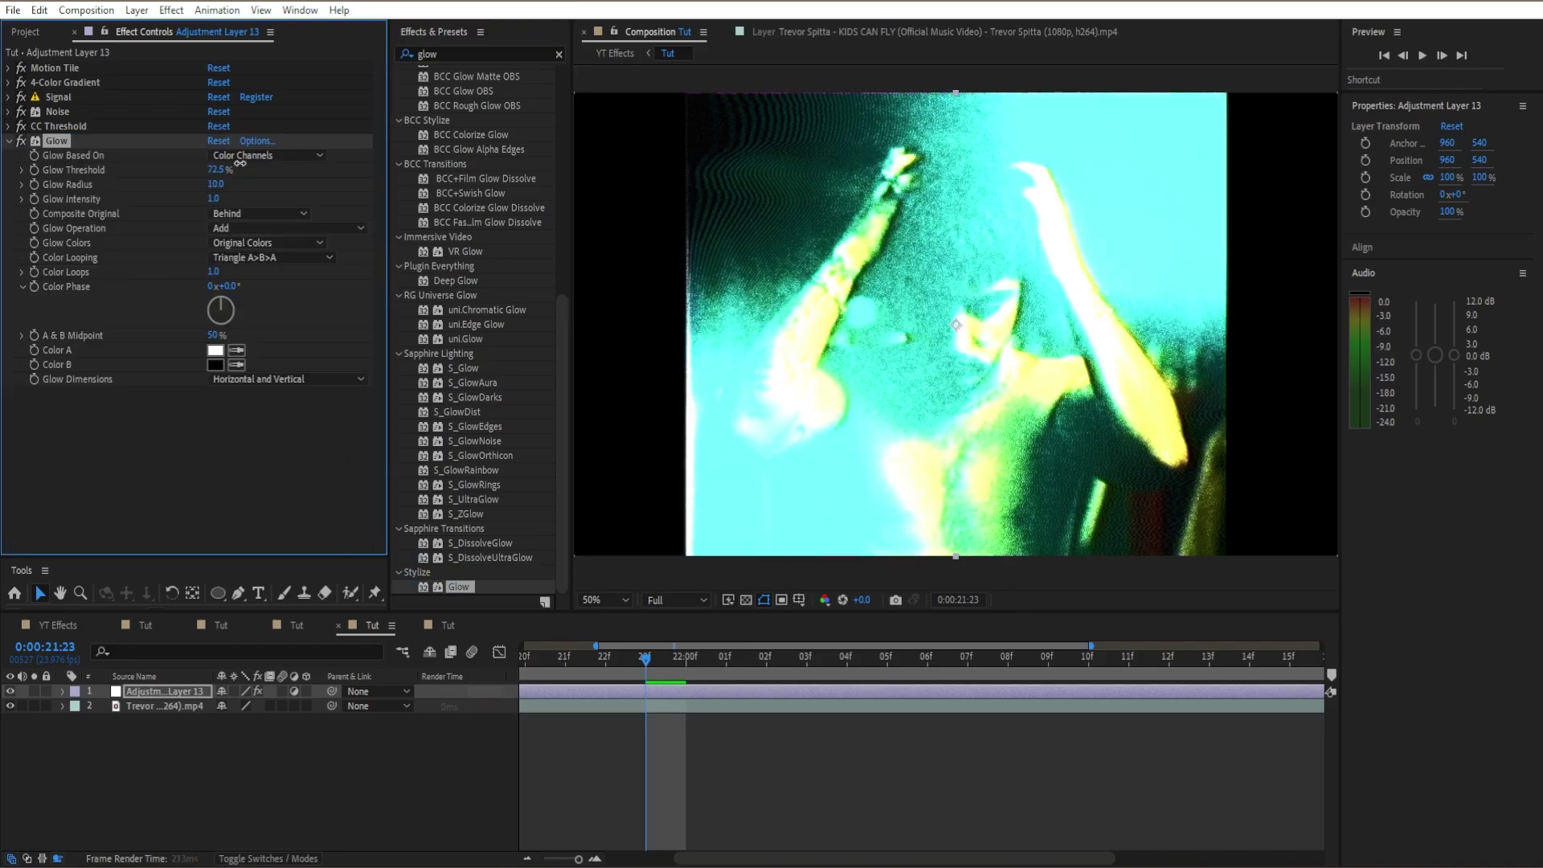
pyautogui.moveTo(240, 163); pyautogui.dragTo(164, 205)
pyautogui.click(215, 184)
pyautogui.write('95')
pyautogui.press('Return')
# Sample a cyan from the footage for gradient Color 3 and scrub Glow Radius down to 12.
pyautogui.click(9, 82)
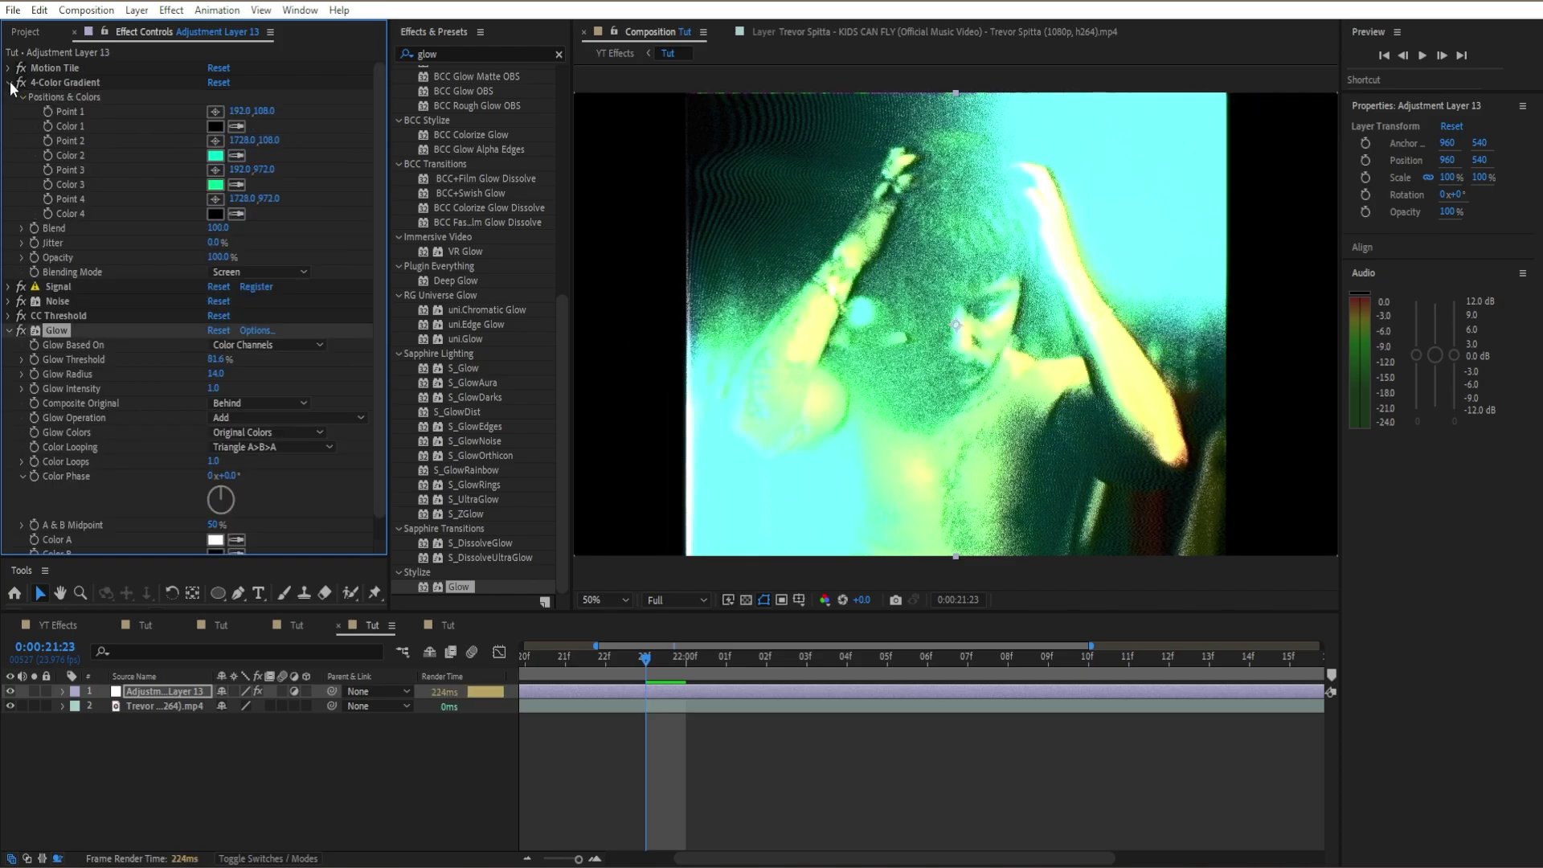
pyautogui.click(235, 184)
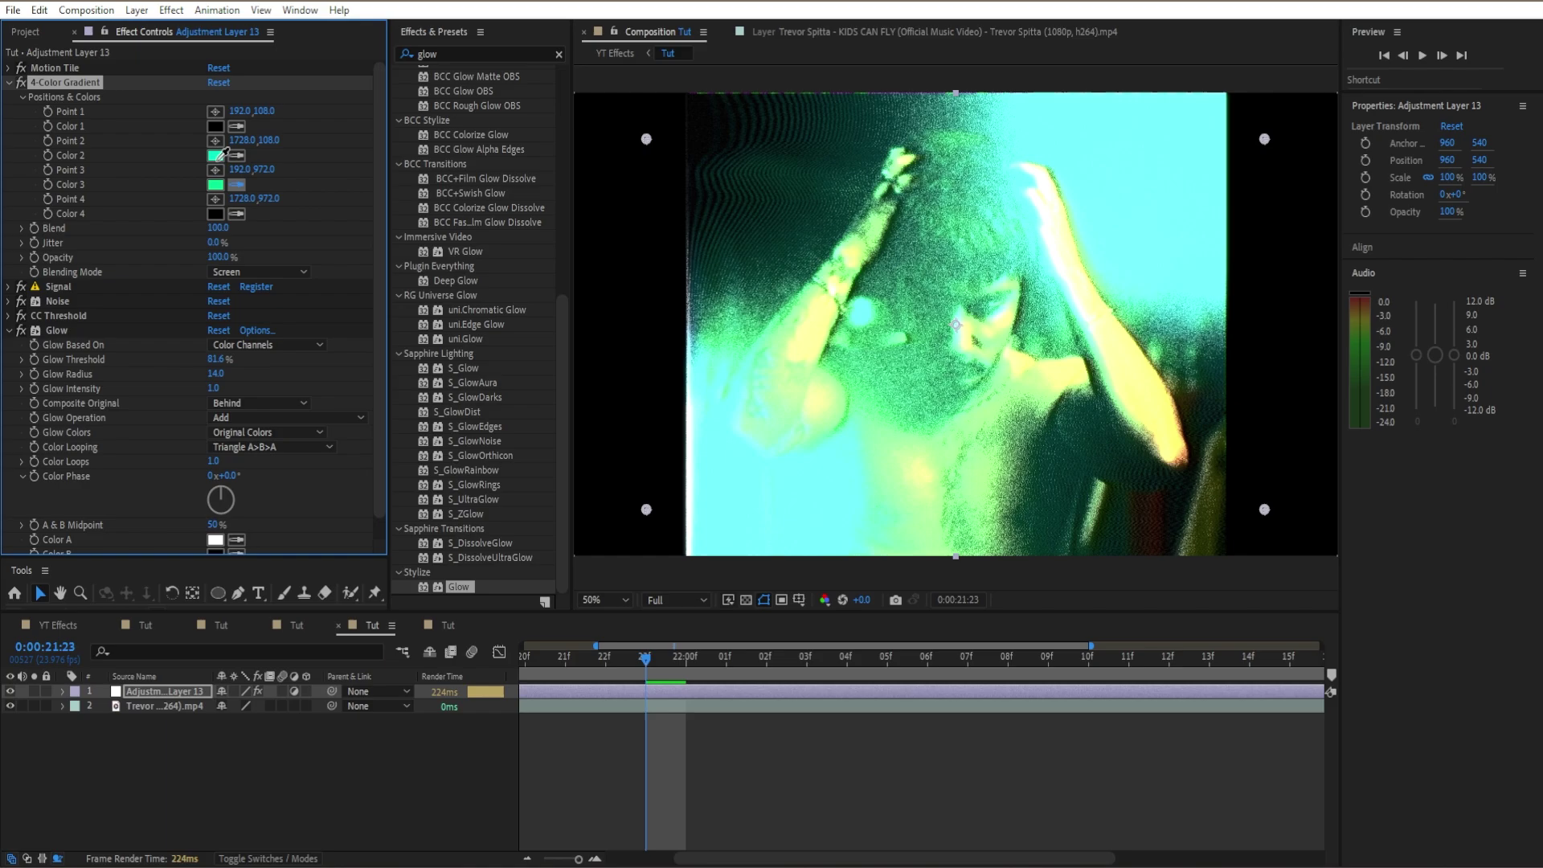
pyautogui.click(215, 155)
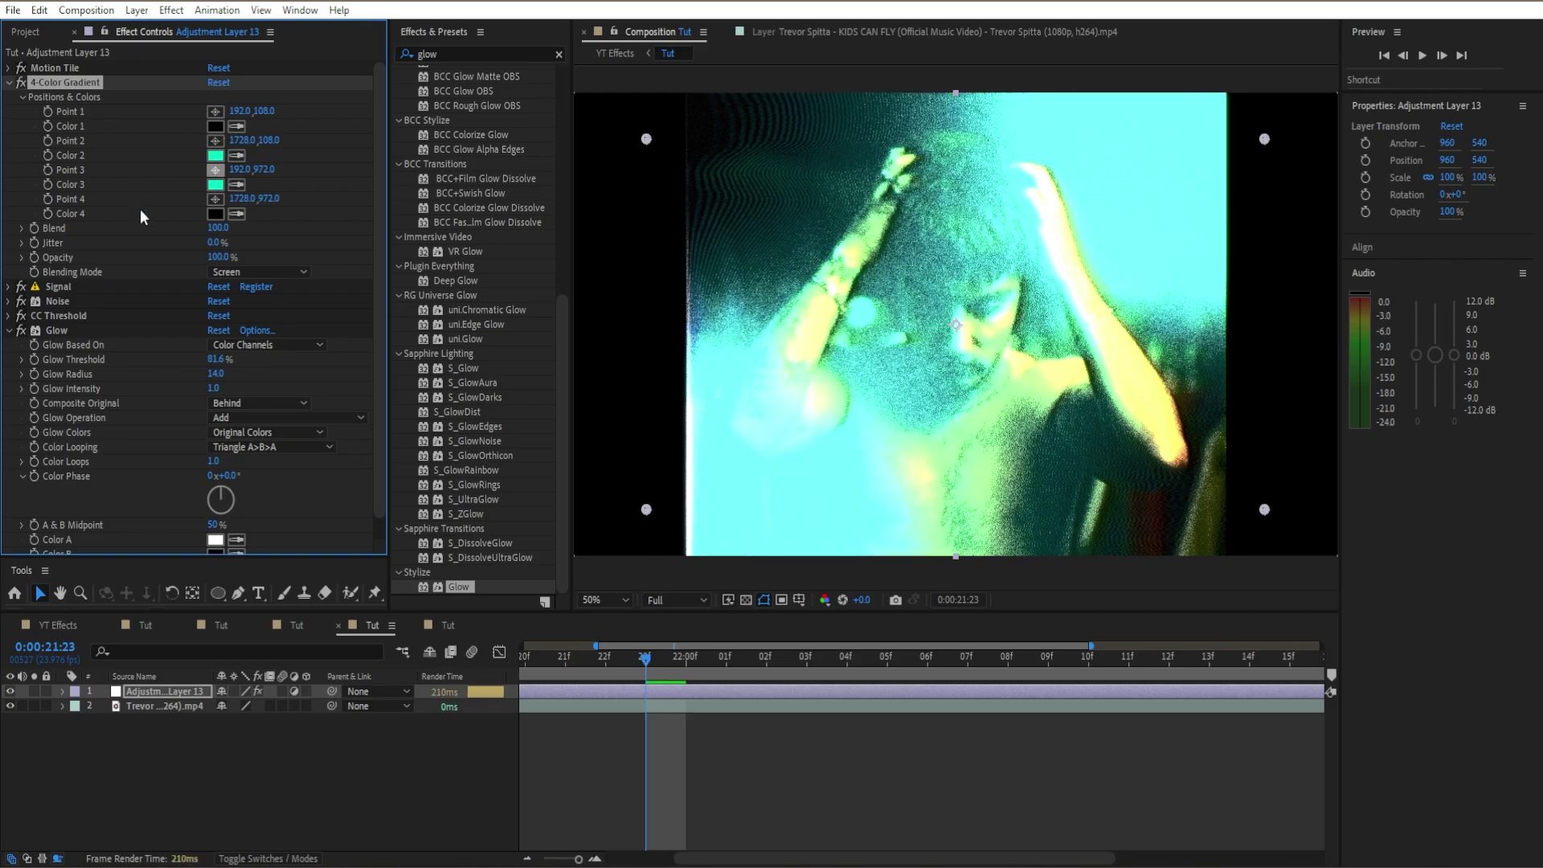
pyautogui.click(9, 82)
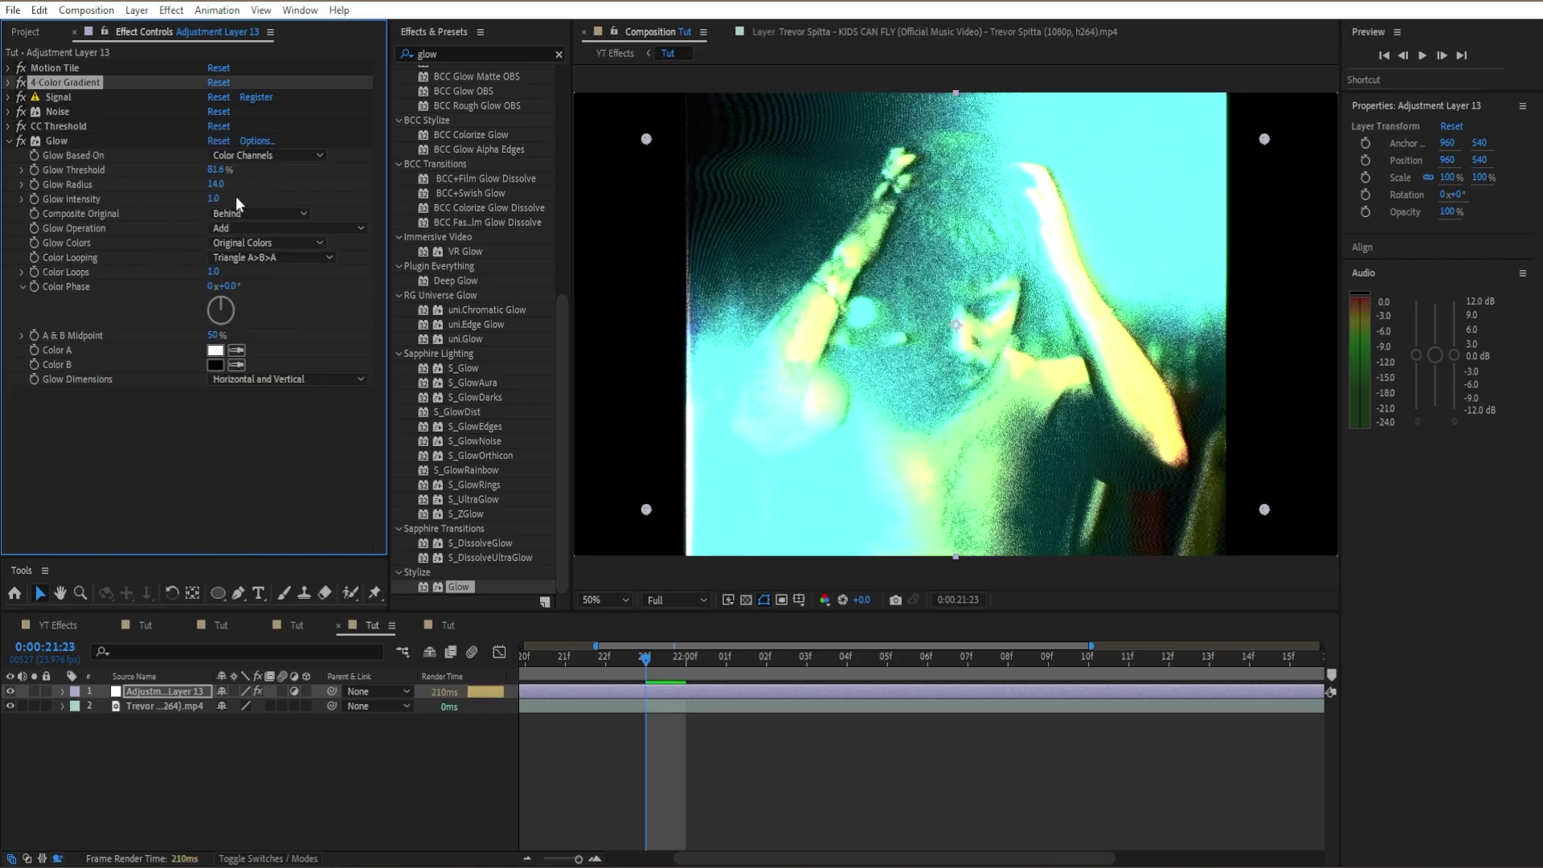
pyautogui.moveTo(210, 184); pyautogui.dragTo(239, 168)
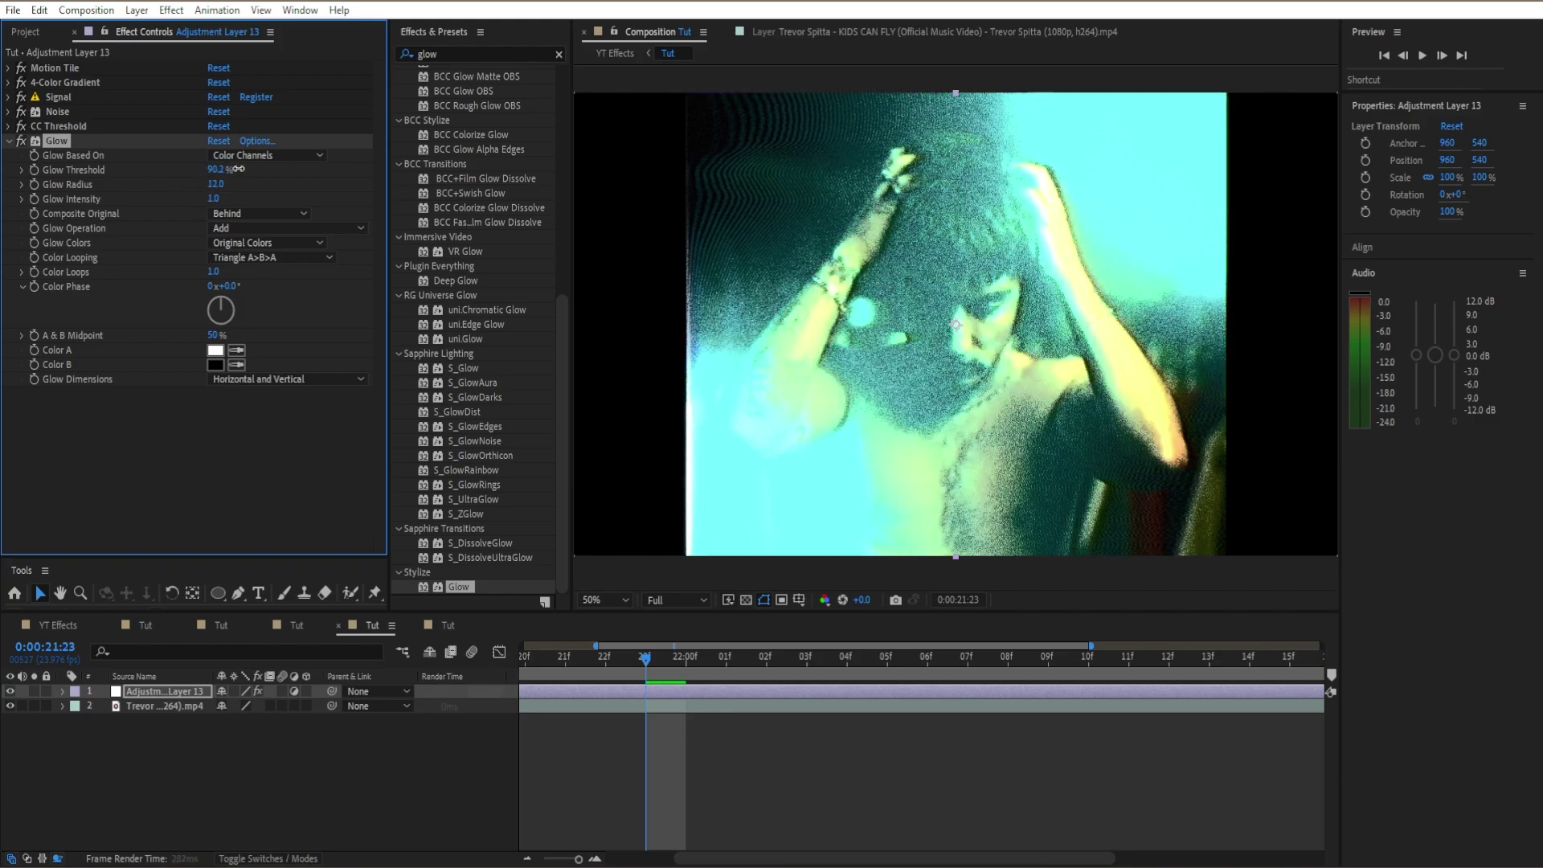
# Collapse the Glow settings and save the project with Ctrl+S.
pyautogui.click(10, 141)
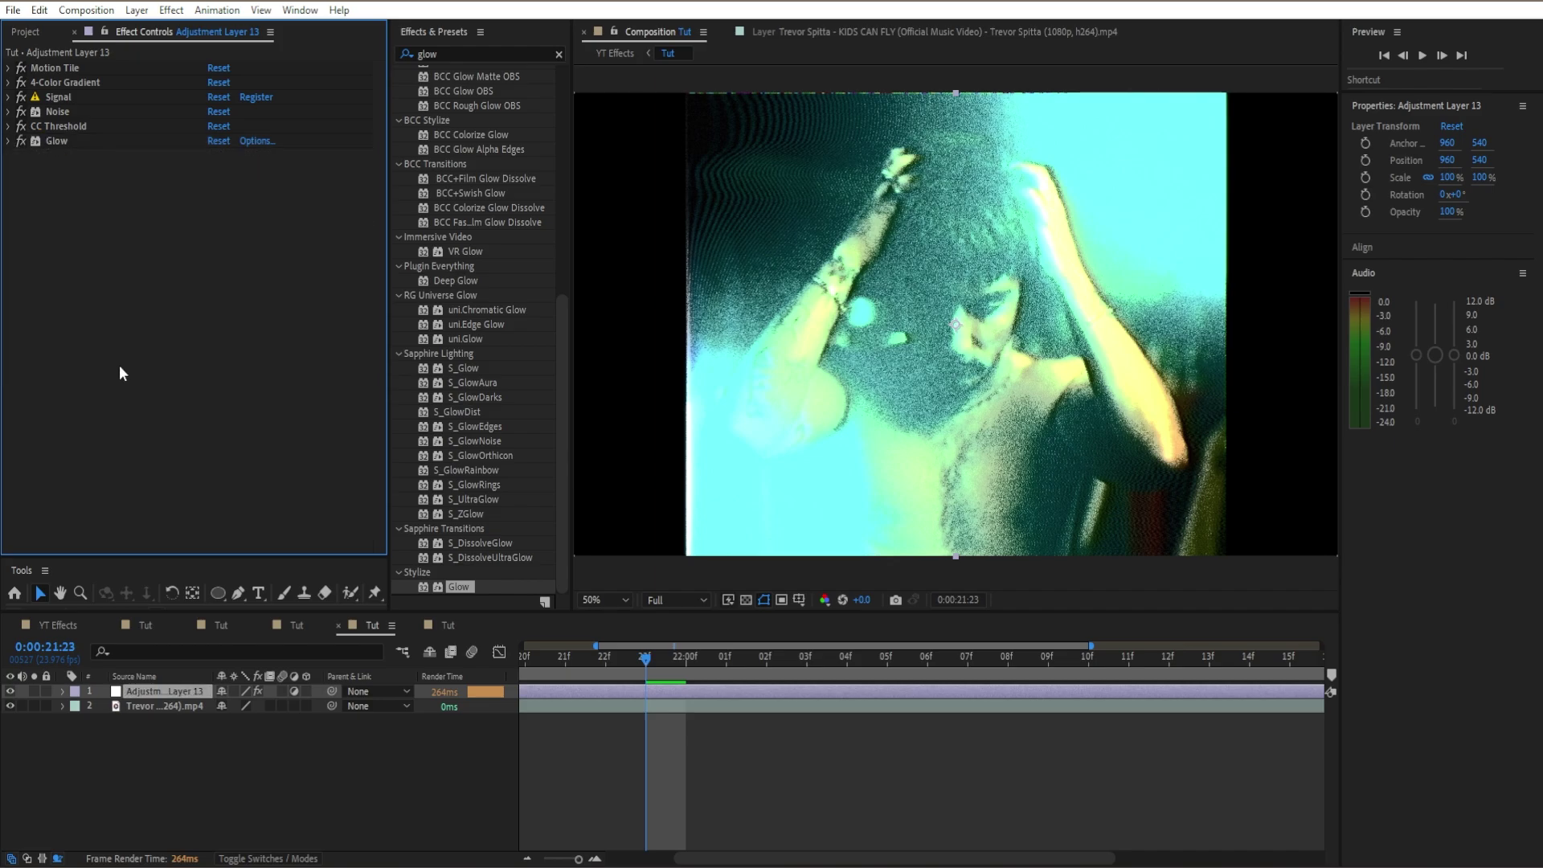
pyautogui.hotkey('ctrl', 's')
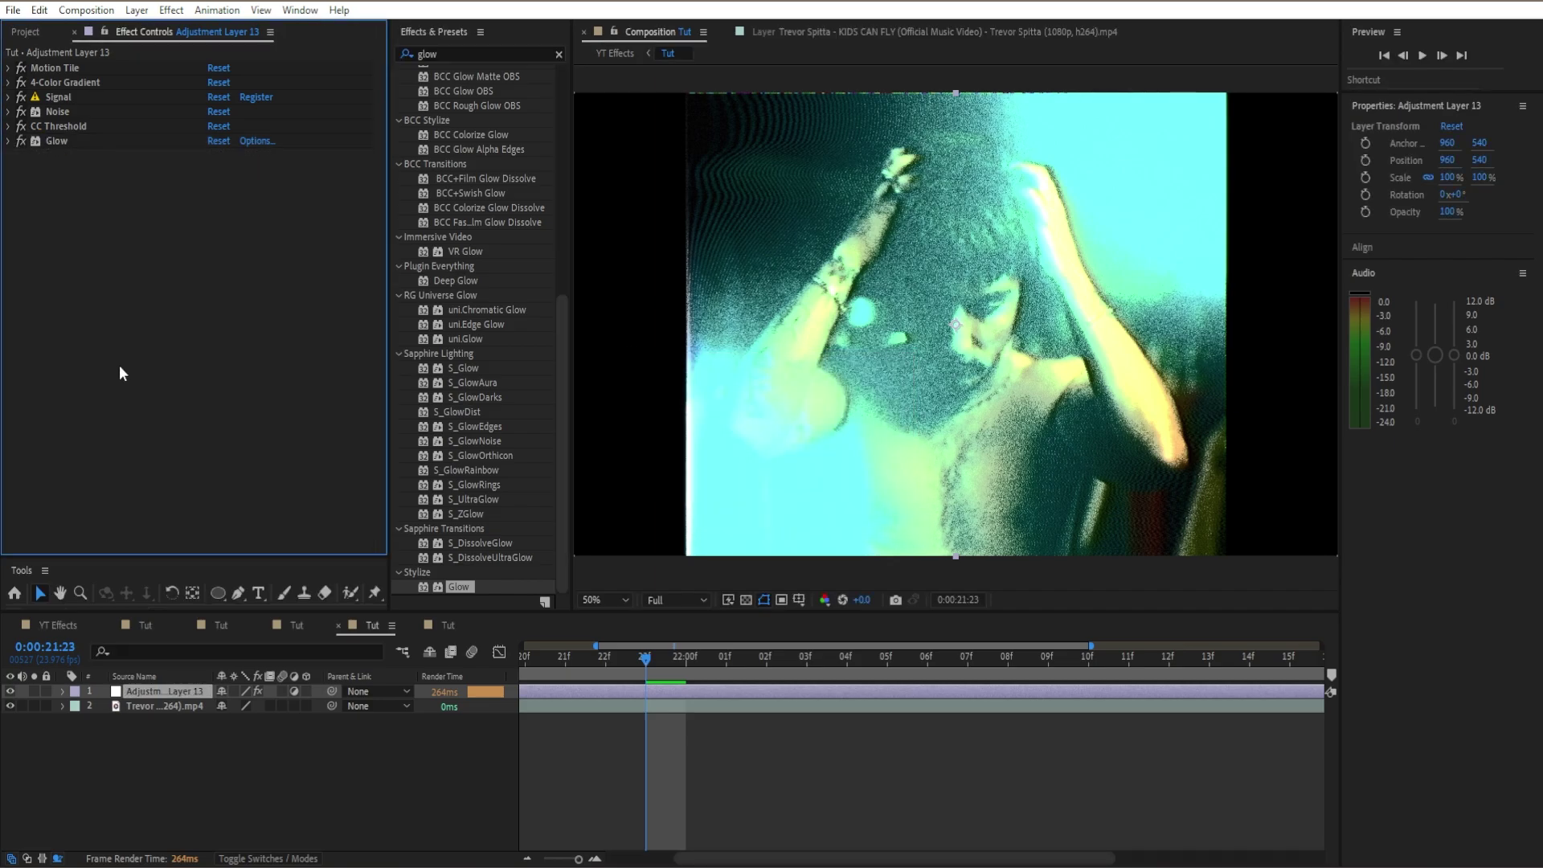